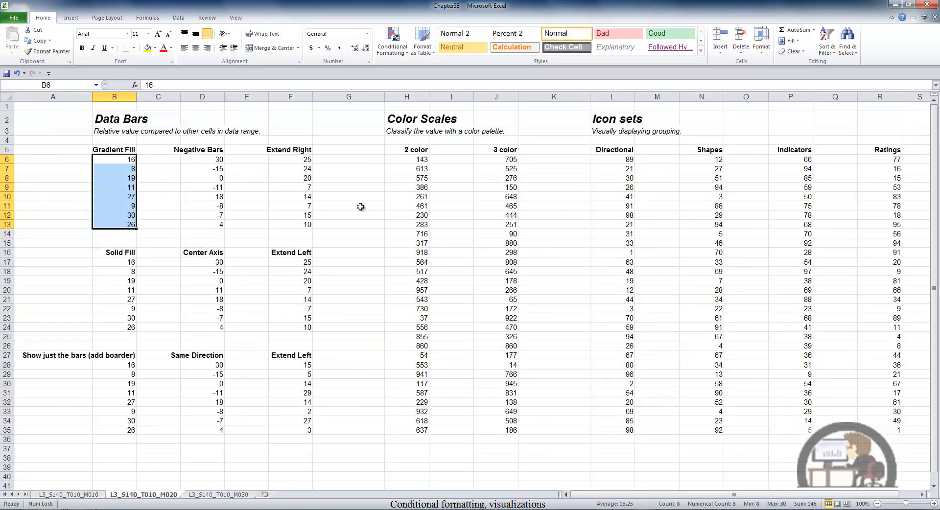
Step: Apply blue gradient fill data bars to the Gradient Fill values in B6:B13
left_click(395, 42)
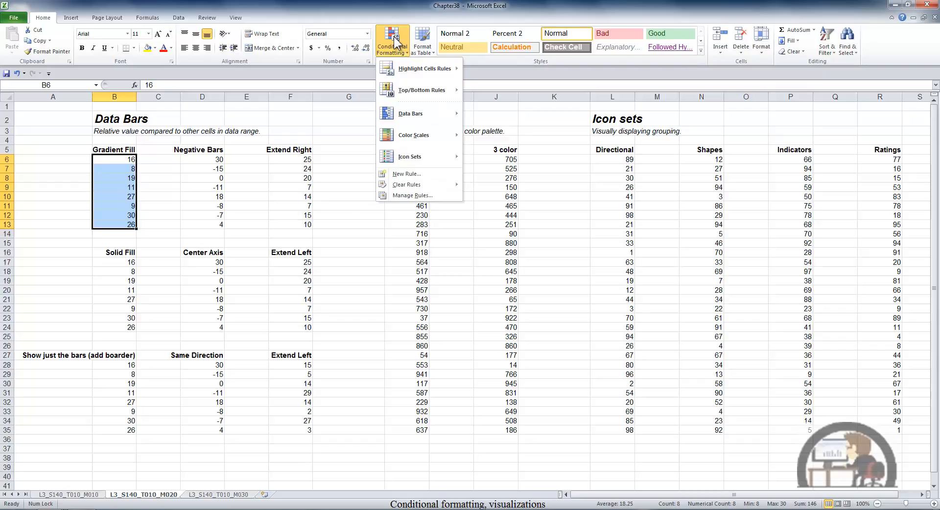
mouse_move(419, 110)
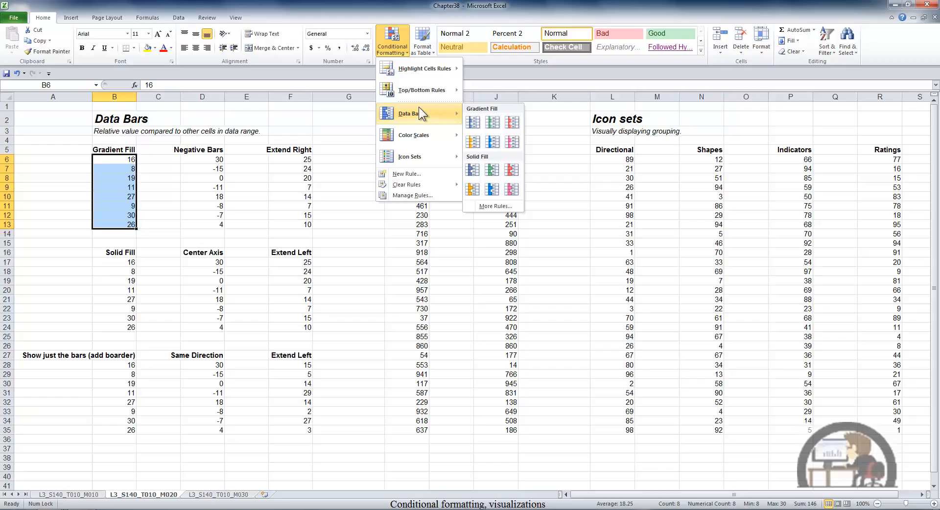
left_click(475, 120)
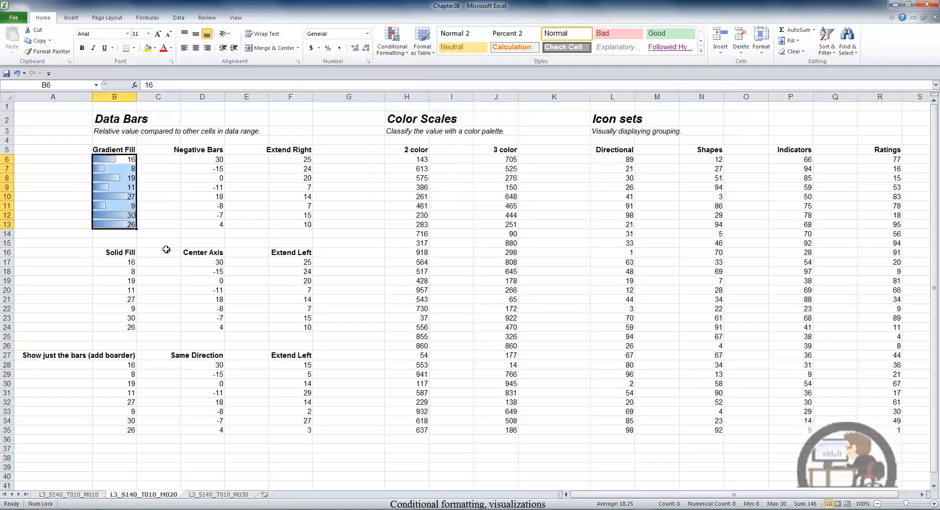
Step: Apply blue solid fill data bars to the Solid Fill values in B17:B24
left_click_drag(129, 261, 130, 328)
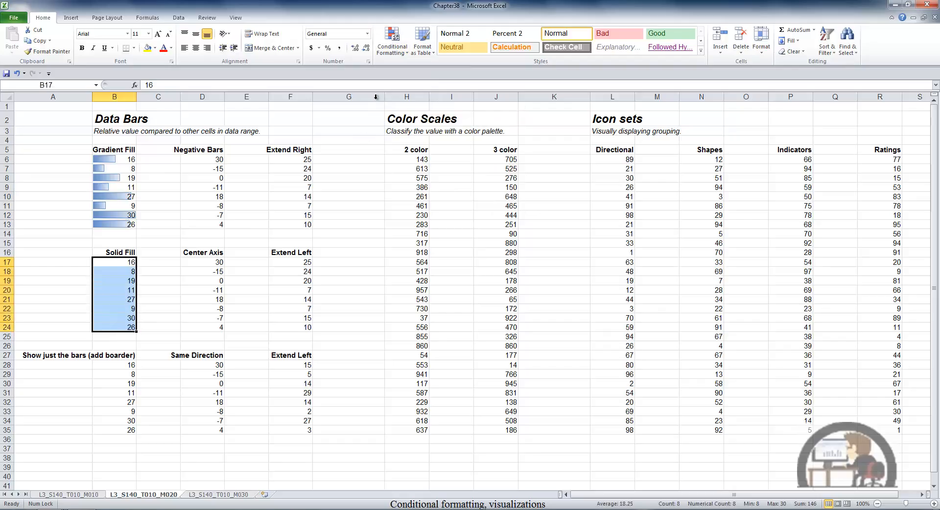
left_click(392, 44)
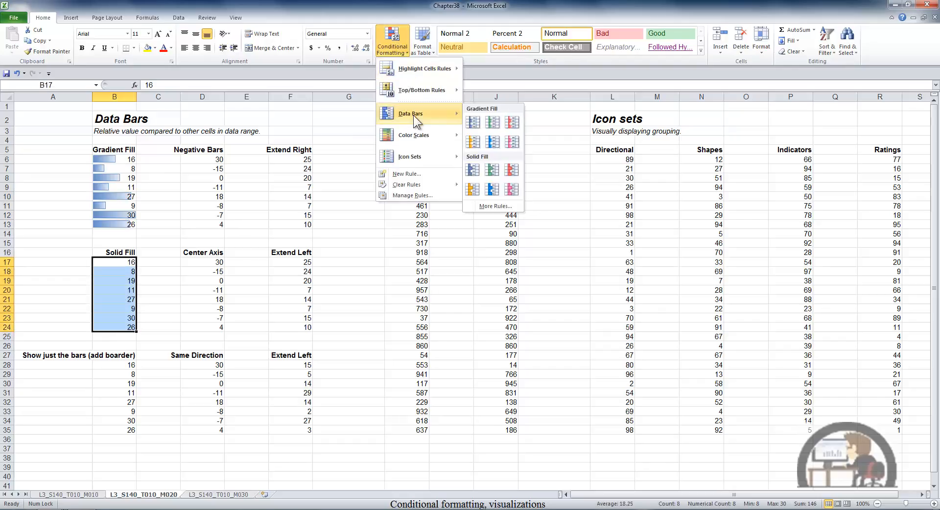
left_click(472, 166)
left_click(191, 197)
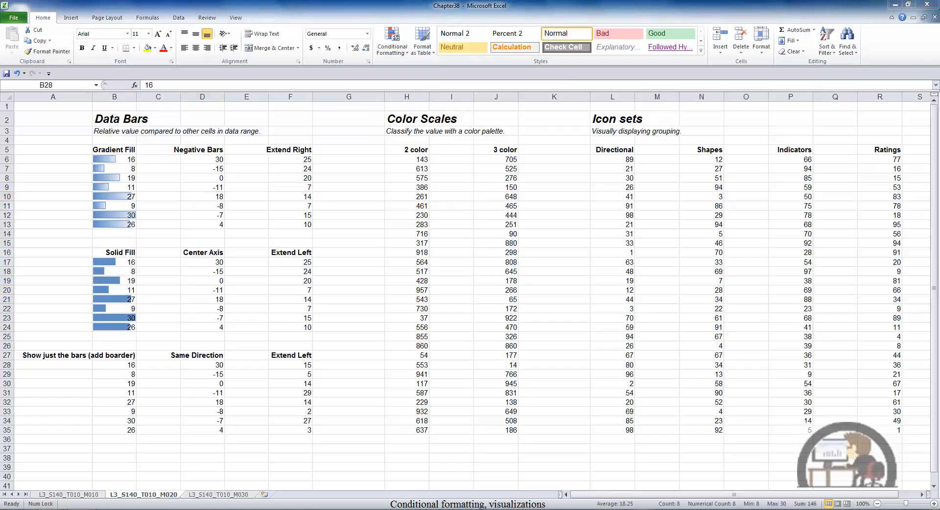
Step: Start a new data bar rule for B28:B35 and set it to show the bar only
left_click(120, 368)
left_click(398, 49)
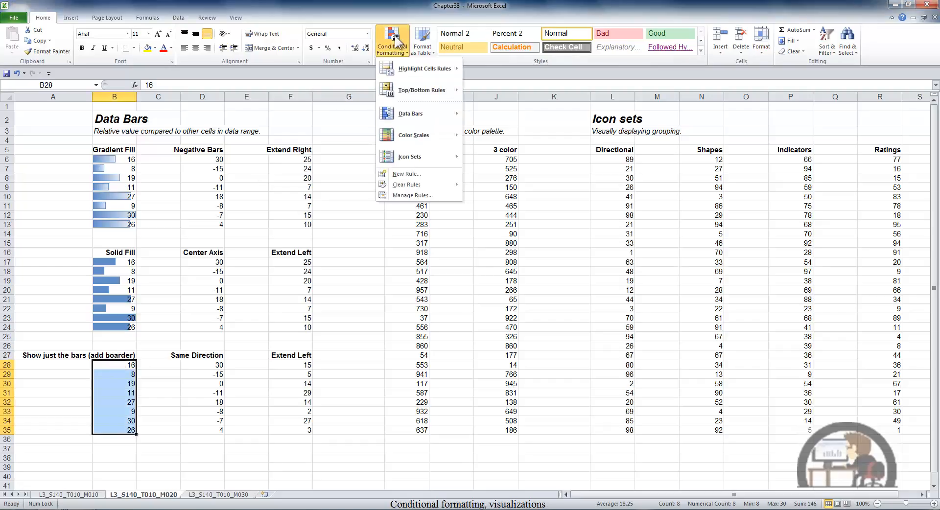
mouse_move(413, 113)
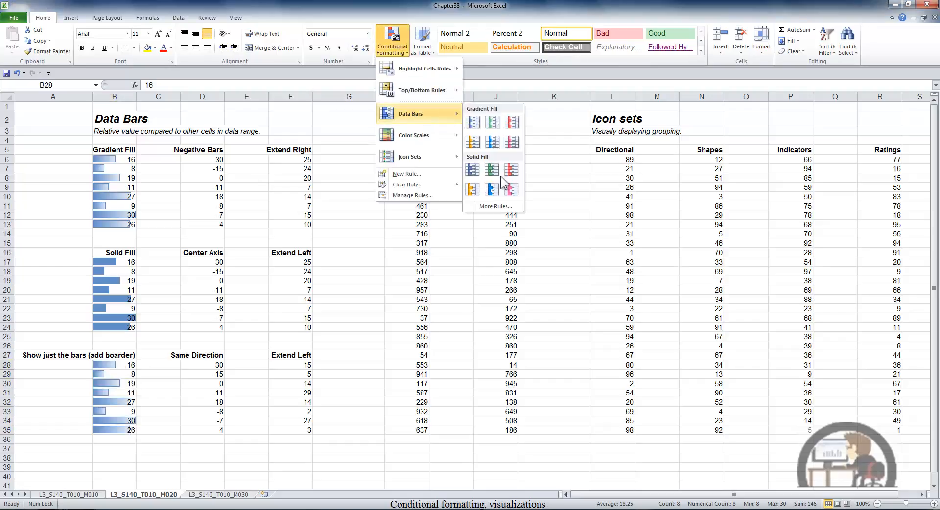
left_click(499, 207)
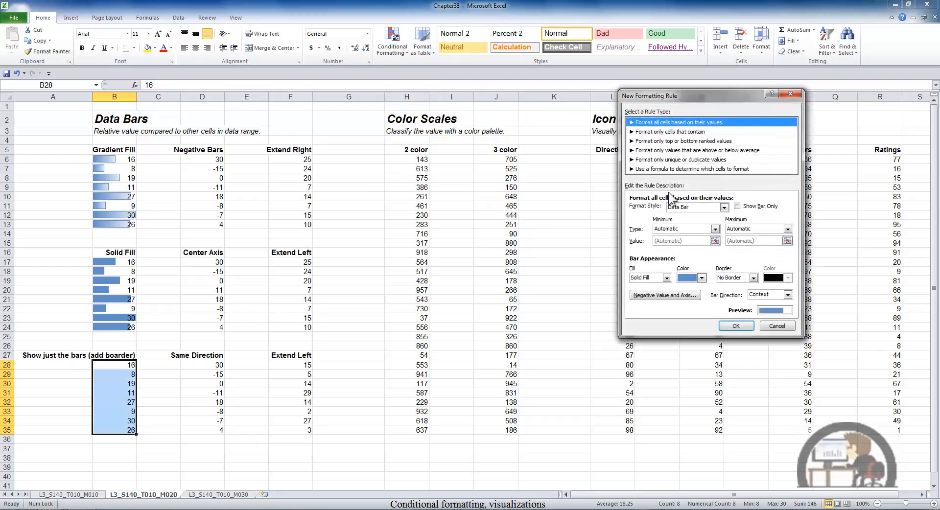
left_click(724, 207)
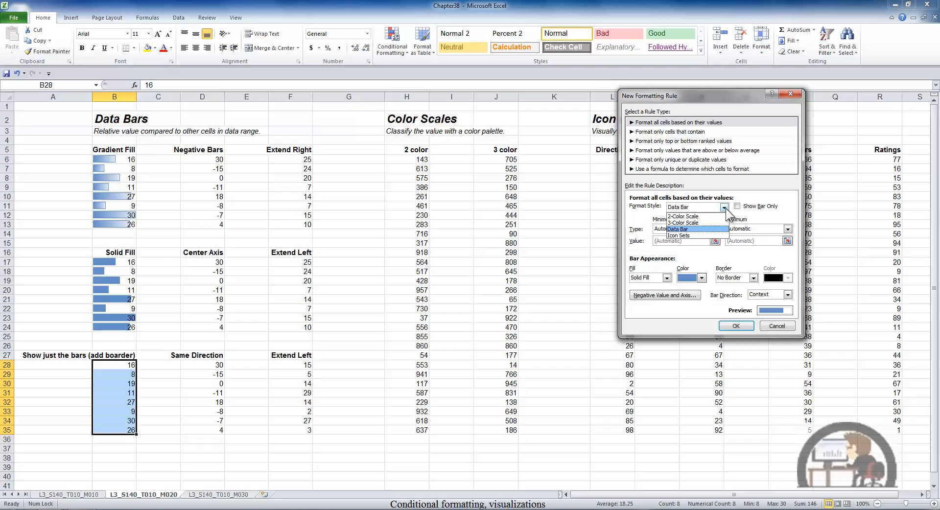
left_click(696, 230)
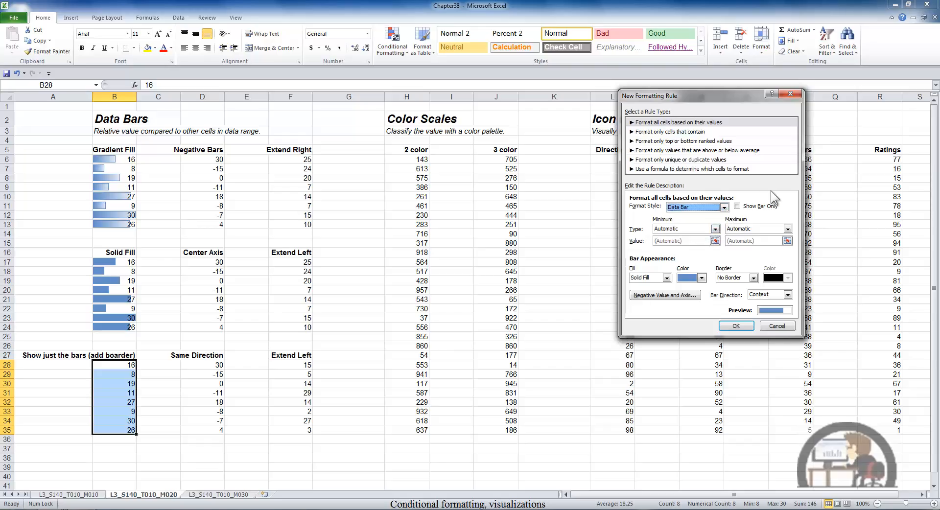
left_click(738, 206)
Step: Give the bars a gradient fill with a solid border and apply the rule
left_click(666, 278)
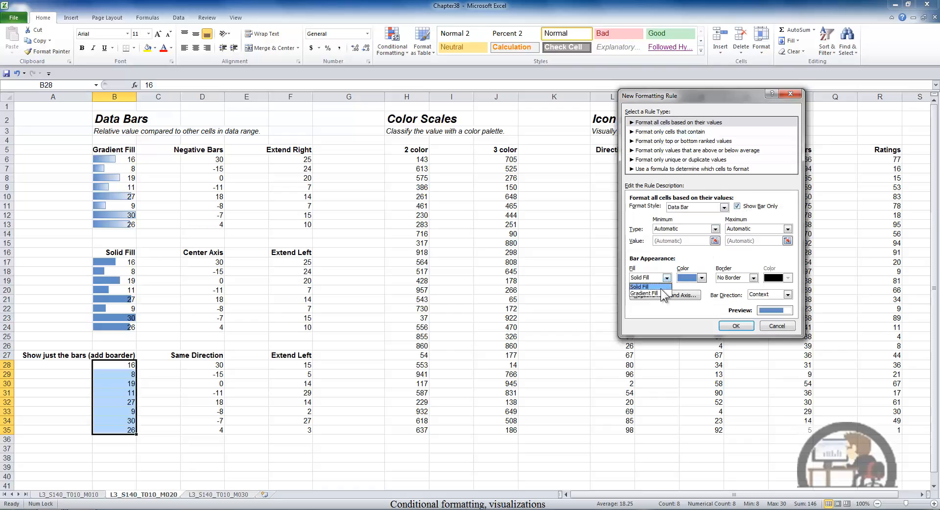
left_click(659, 294)
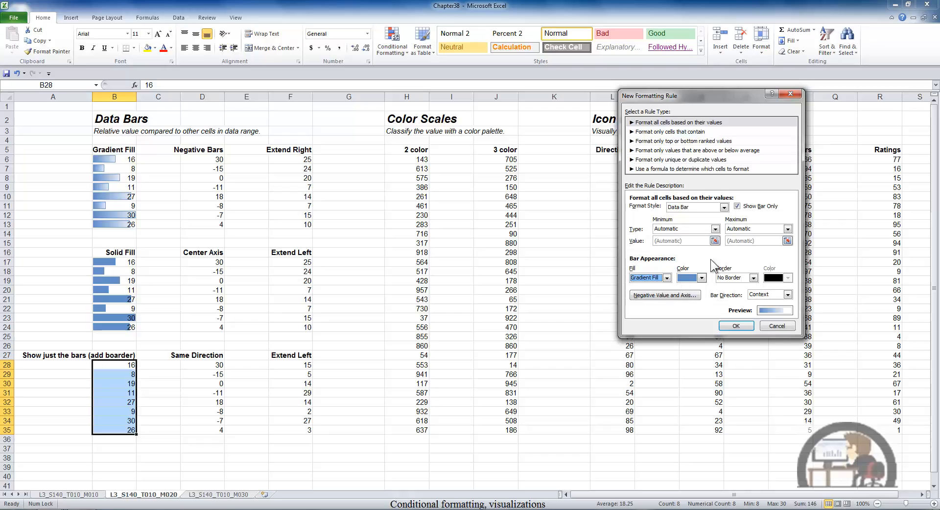
left_click(753, 277)
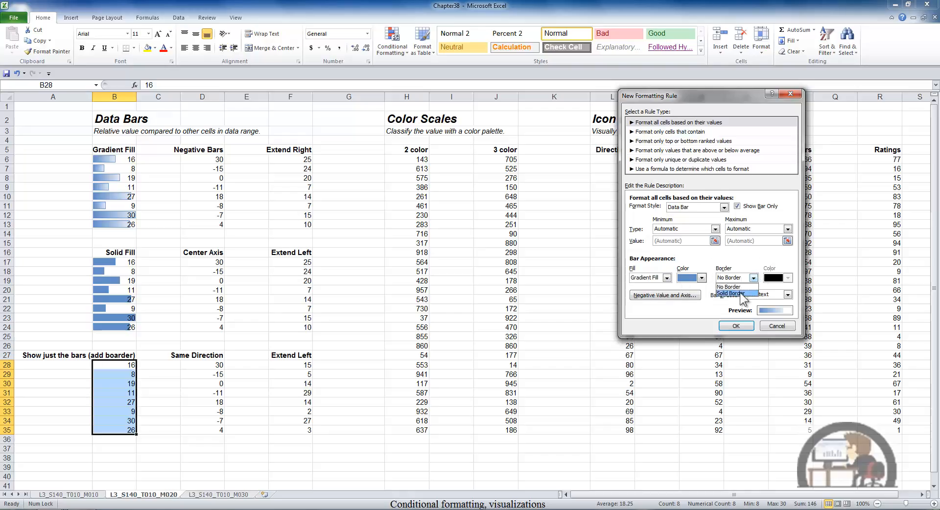
left_click(739, 293)
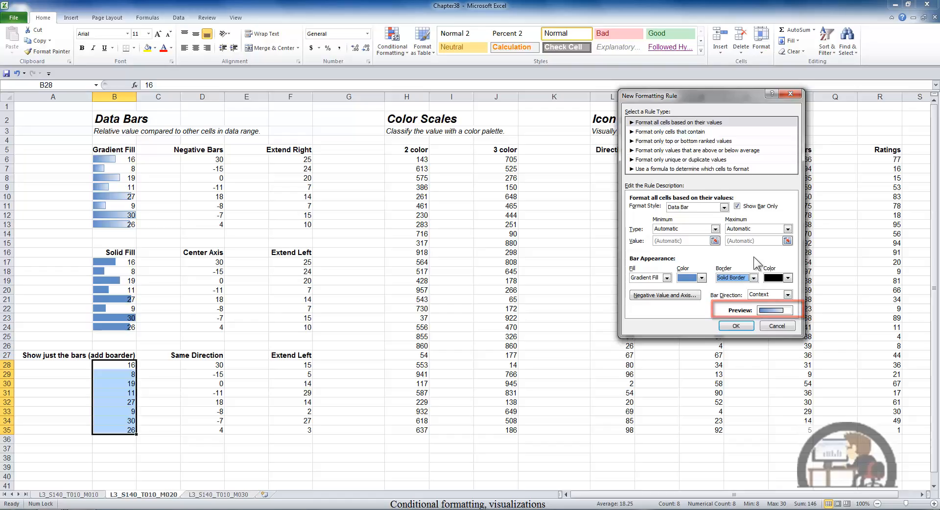
left_click(736, 326)
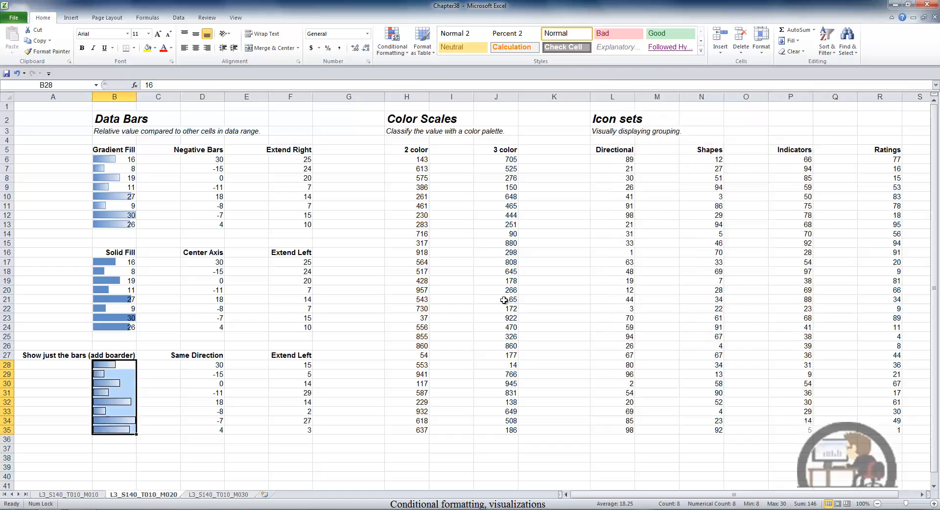
Step: Start a new data bar rule for the Negative Bars values D6:D13 with gradient fill and solid border
left_click(180, 299)
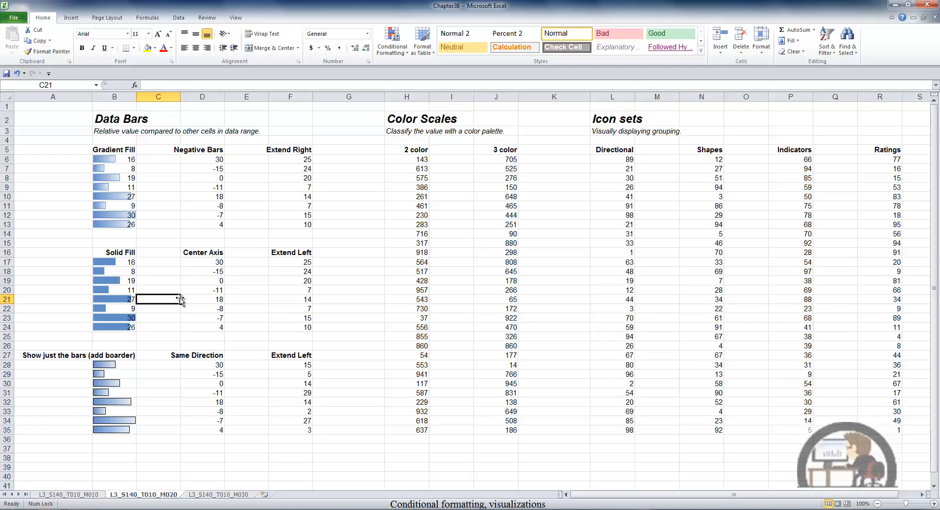
left_click_drag(218, 161, 215, 225)
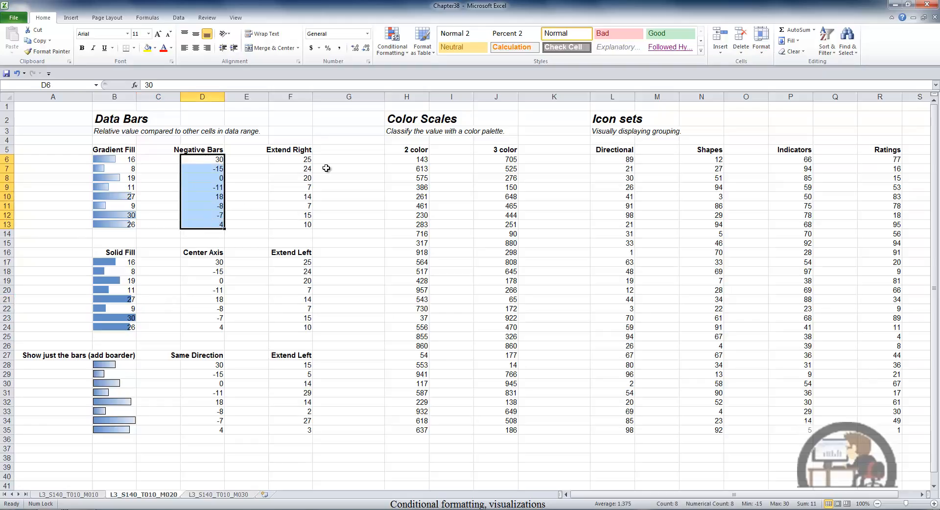
left_click(388, 34)
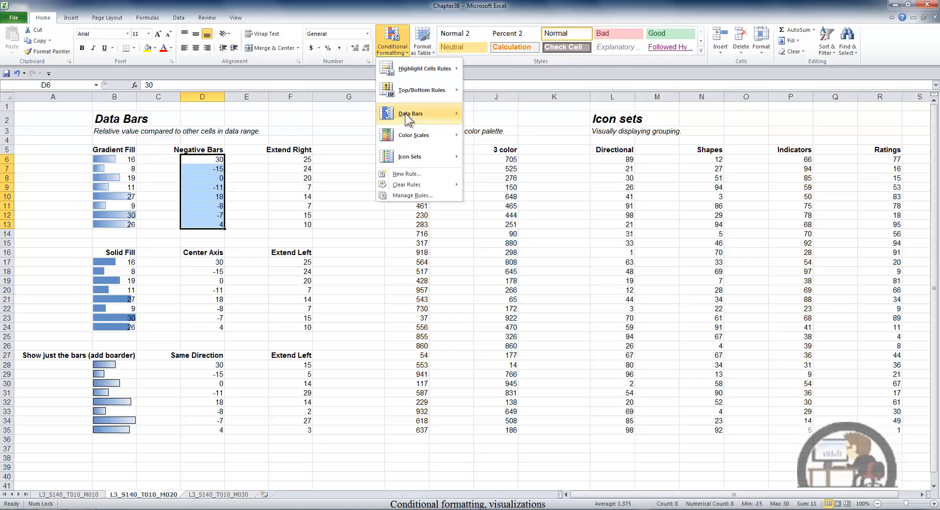
mouse_move(412, 114)
left_click(492, 207)
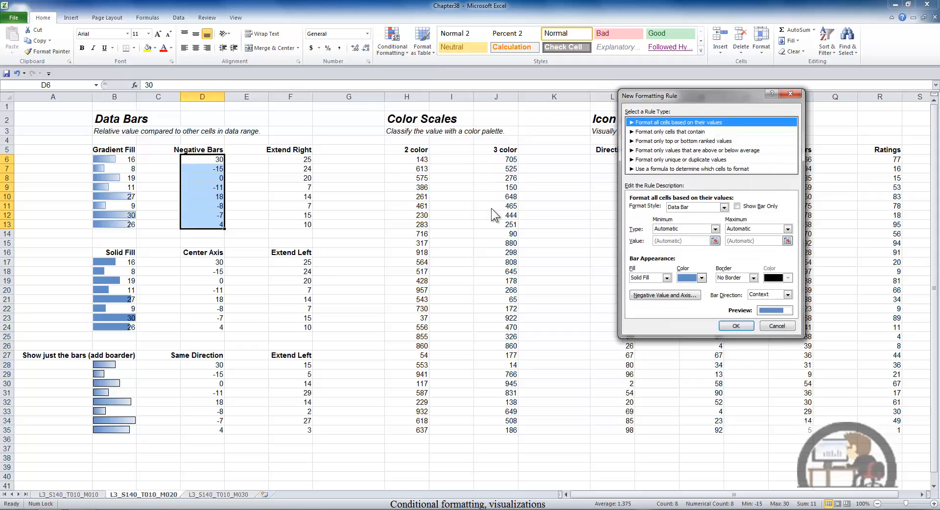
left_click(667, 278)
left_click(658, 293)
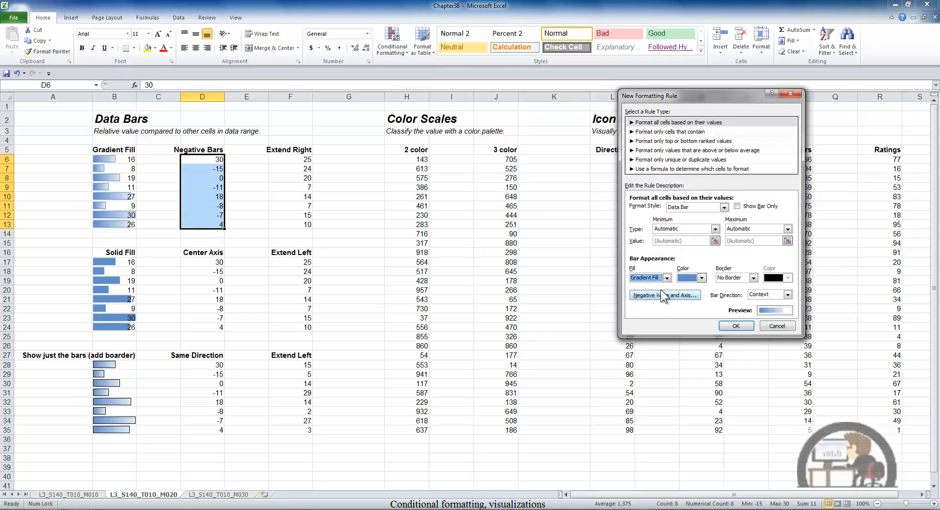
left_click(753, 278)
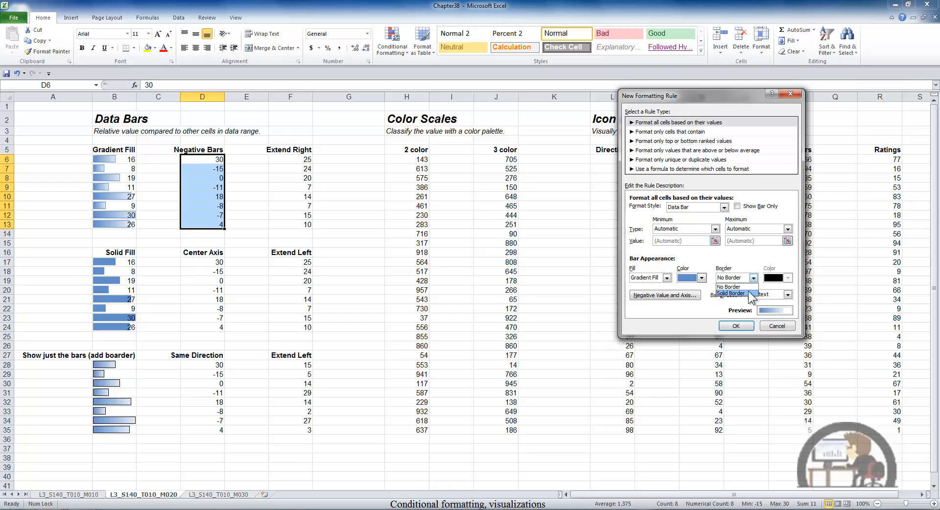
left_click(748, 292)
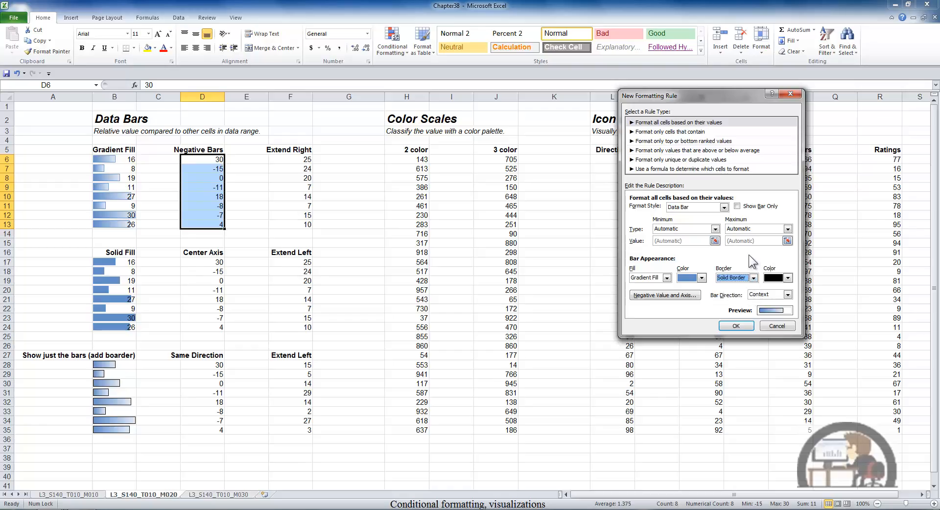
Step: Open the negative value and axis settings and examine the extended negative bar fill color options
left_click(678, 295)
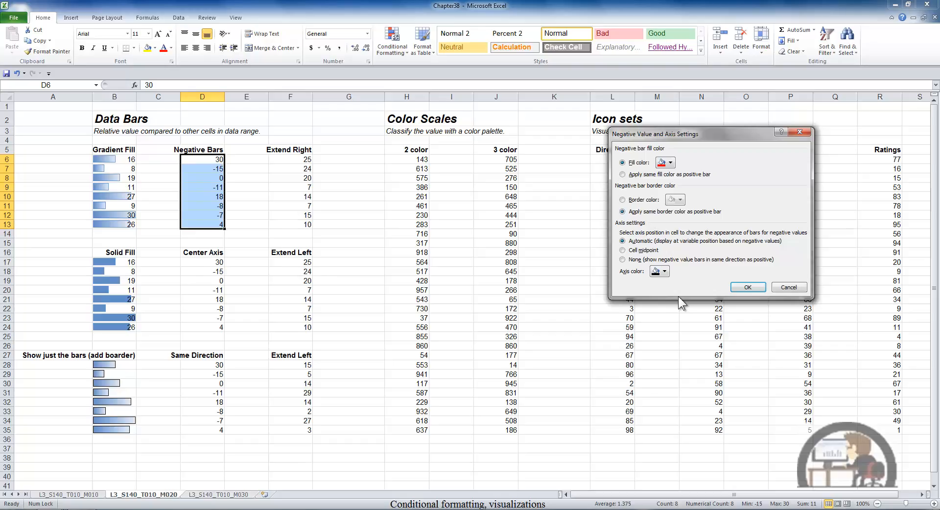
left_click(670, 163)
left_click(687, 241)
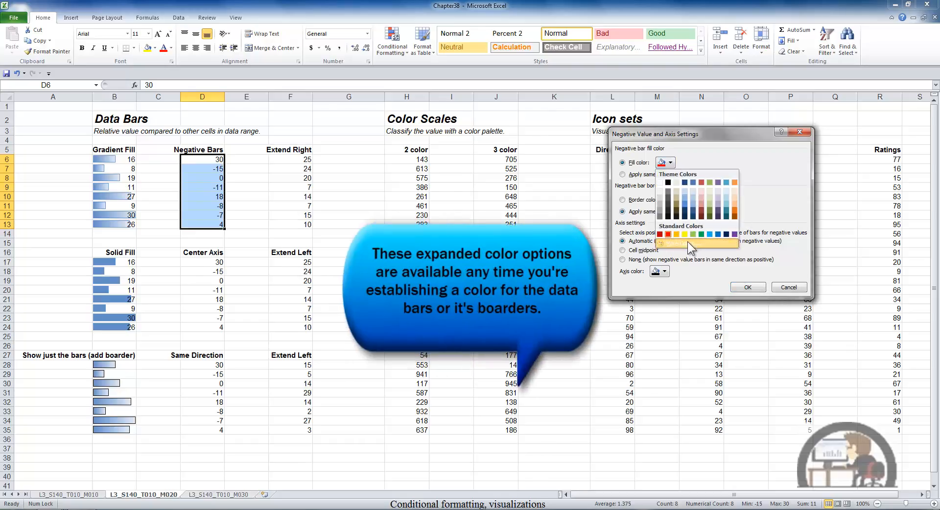
left_click(678, 143)
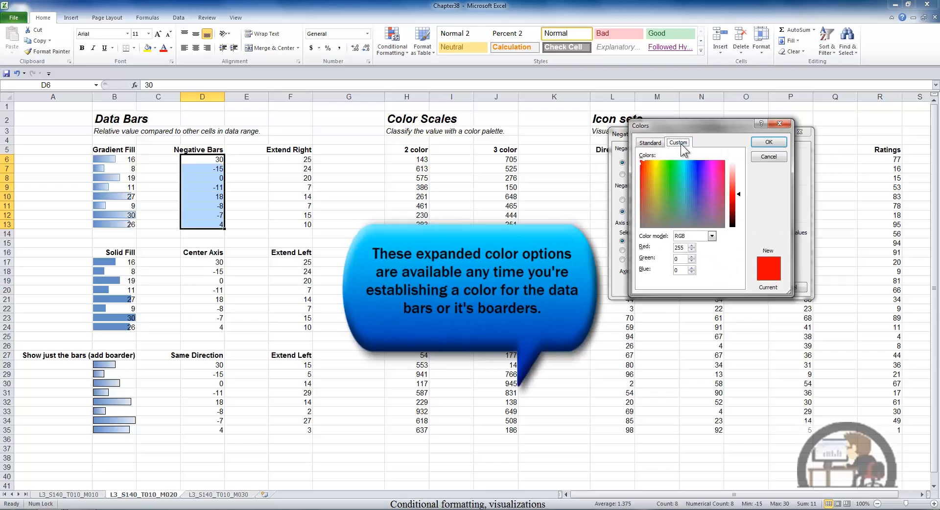
left_click(779, 125)
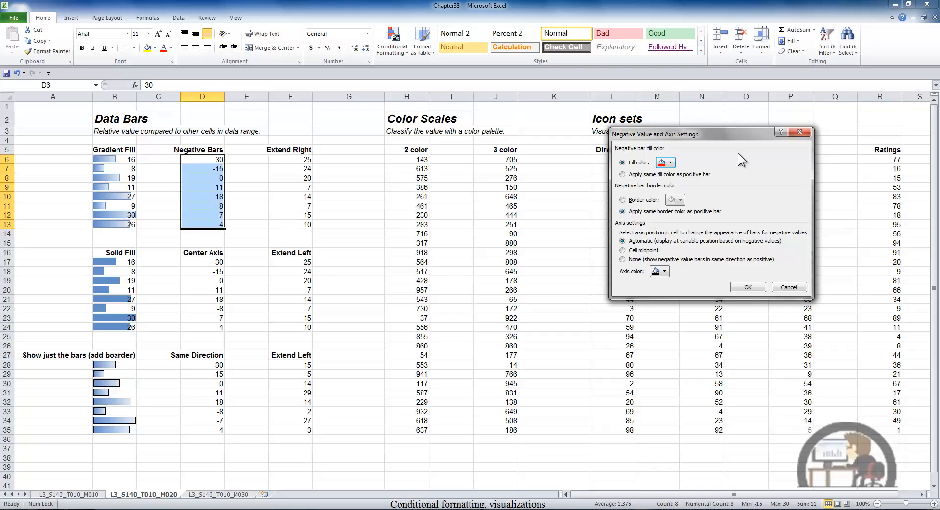
Step: Confirm the negative bar settings and apply the data bar rule to D6:D13
left_click(749, 288)
left_click(739, 326)
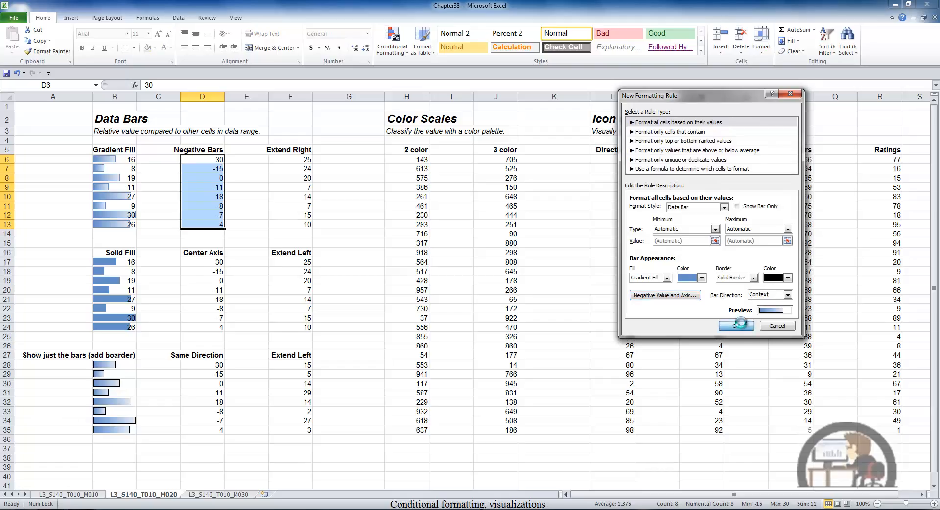
left_click(259, 177)
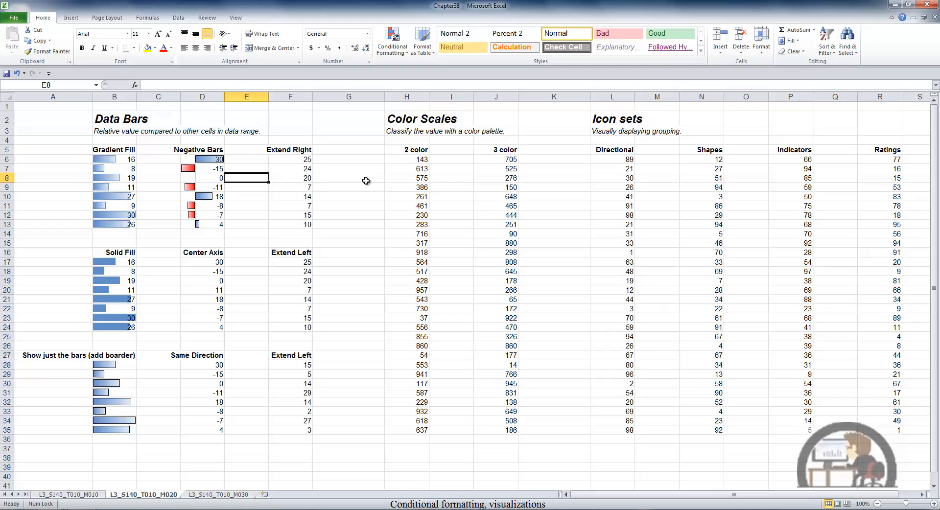
Step: Create a data bar rule for the Center Axis values D17:D24 with the axis at the cell midpoint
left_click_drag(217, 263, 218, 324)
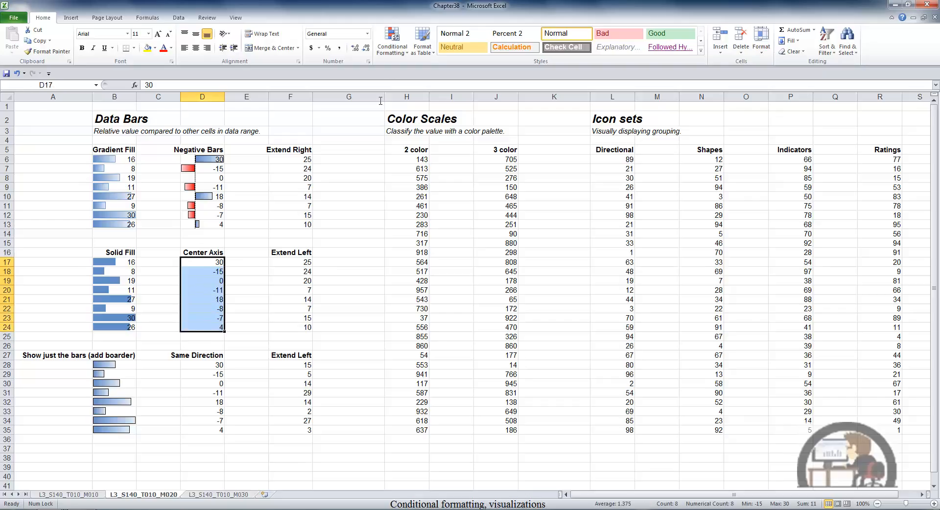
left_click(392, 49)
mouse_move(407, 112)
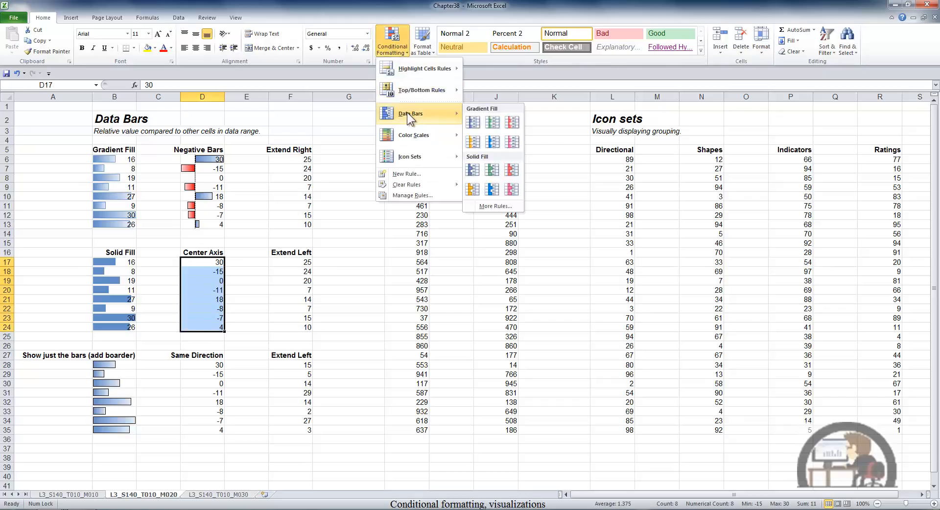
left_click(484, 206)
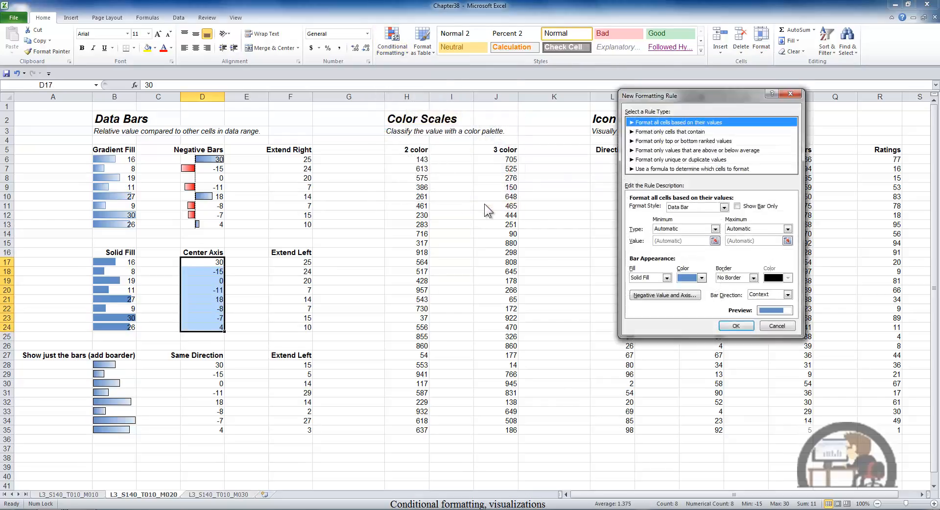
left_click(661, 294)
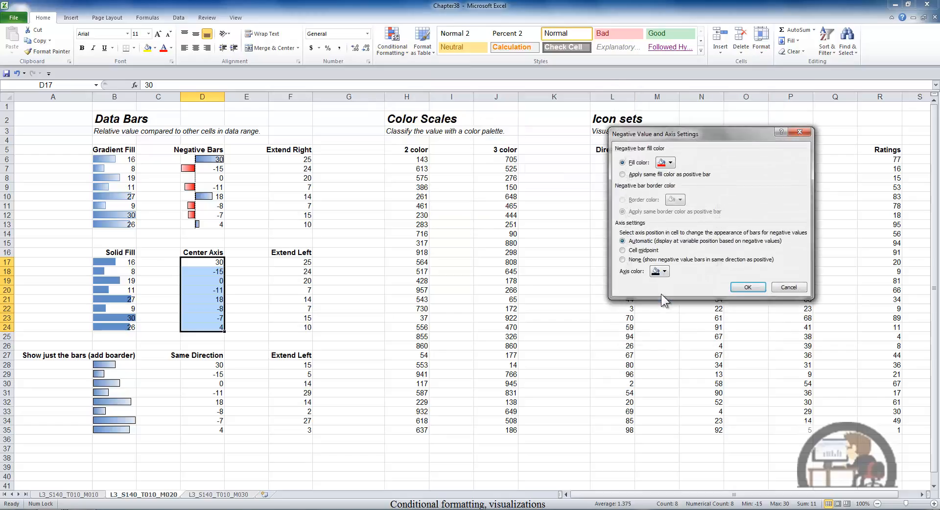
left_click(623, 251)
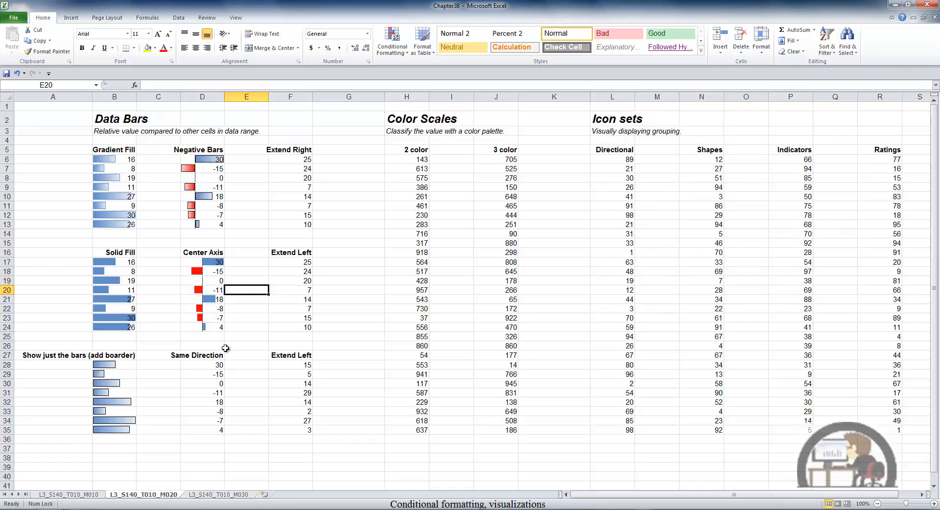
Step: Apply a data bar rule to the Same Direction values D28:D35 with the axis set to None, so negative bars point the same way
left_click_drag(218, 364, 217, 427)
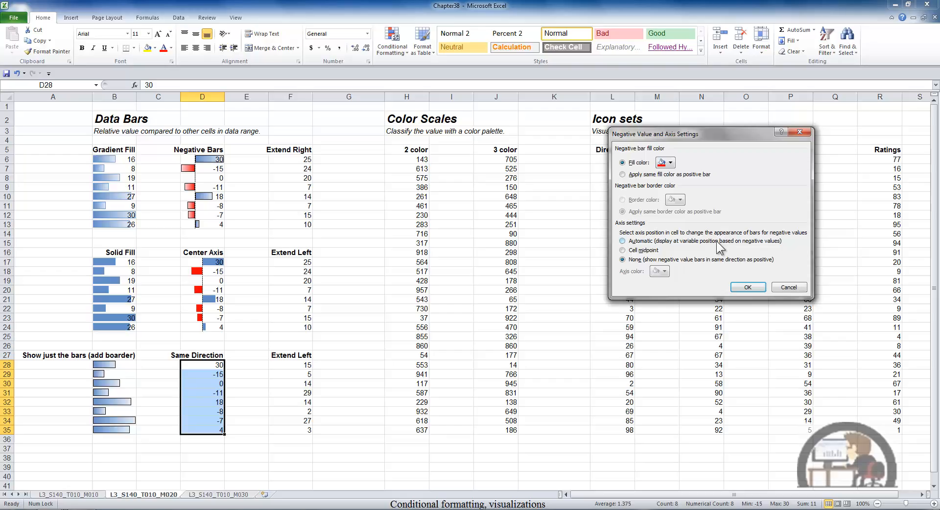
left_click(746, 286)
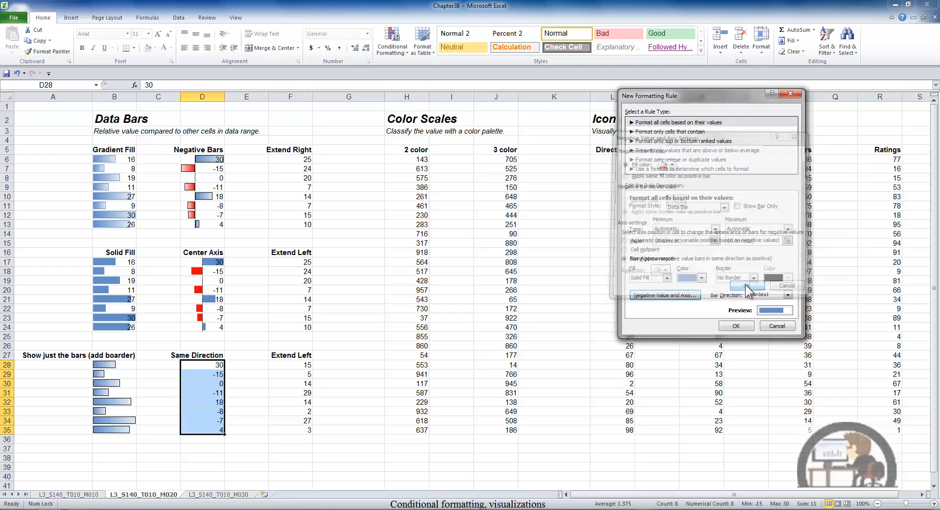
left_click(737, 326)
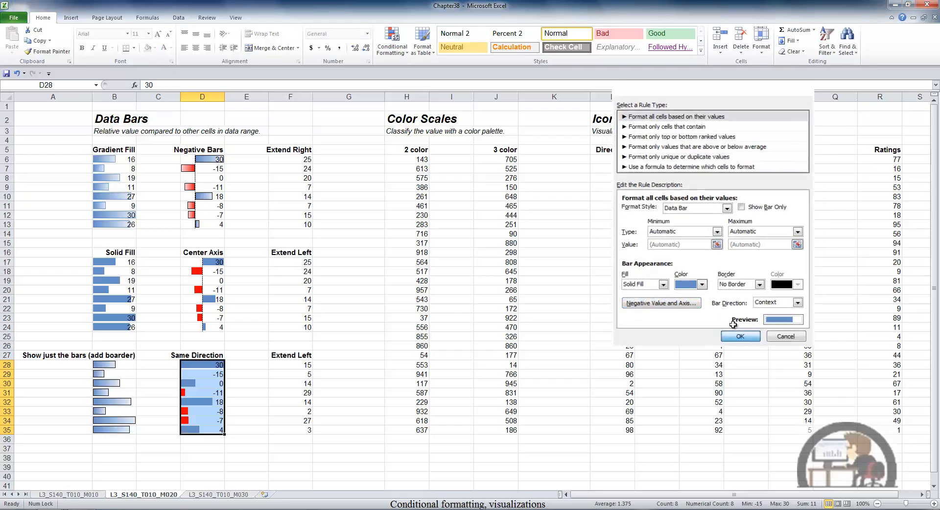
left_click(262, 375)
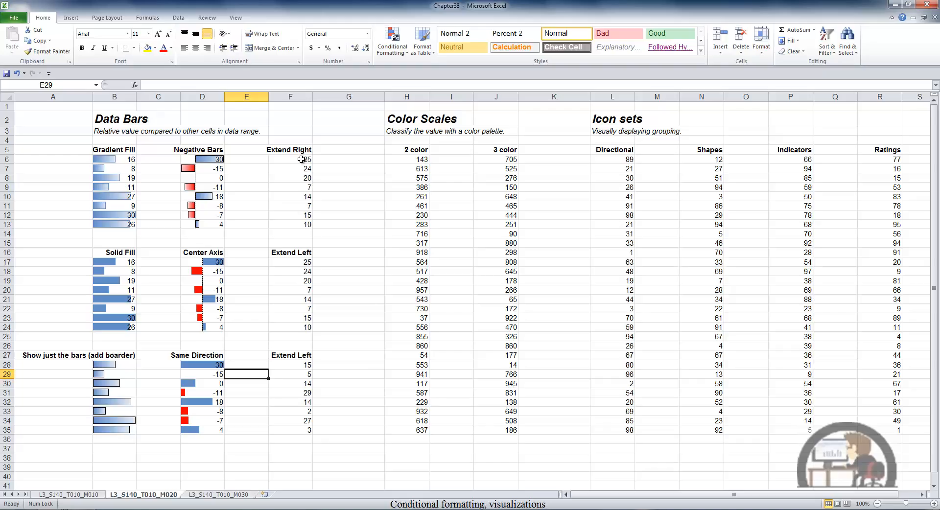
Step: Apply a solid-fill data bar rule to the Extend Right values F6:F13 with bar direction Left-to-Right
left_click_drag(304, 162, 302, 223)
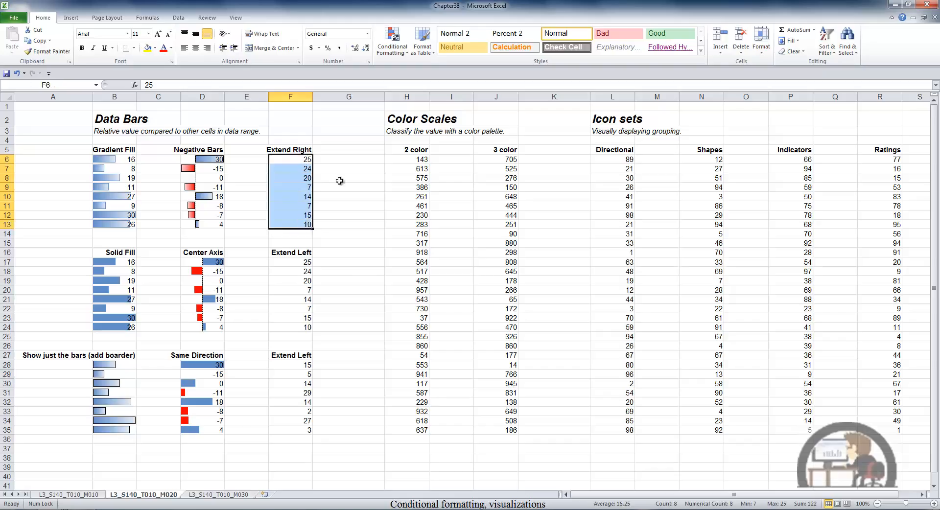
left_click(401, 49)
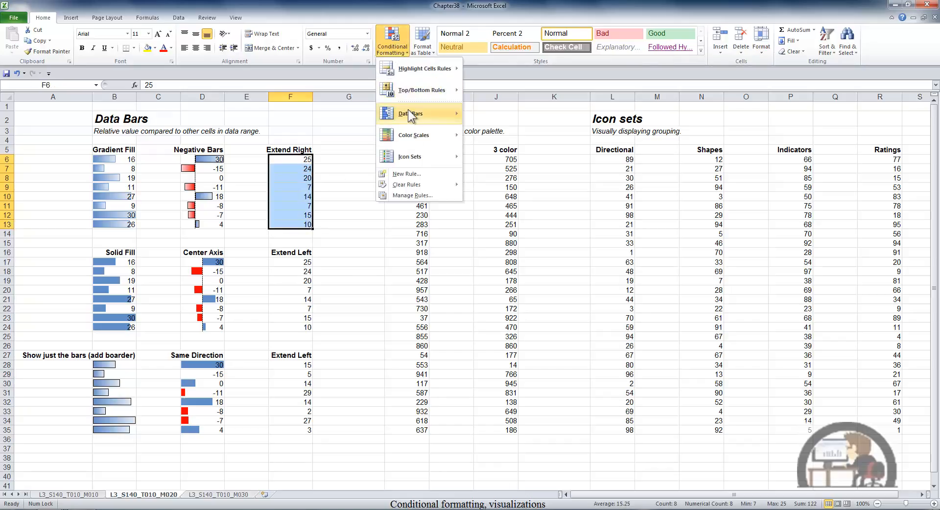
mouse_move(408, 109)
left_click(486, 204)
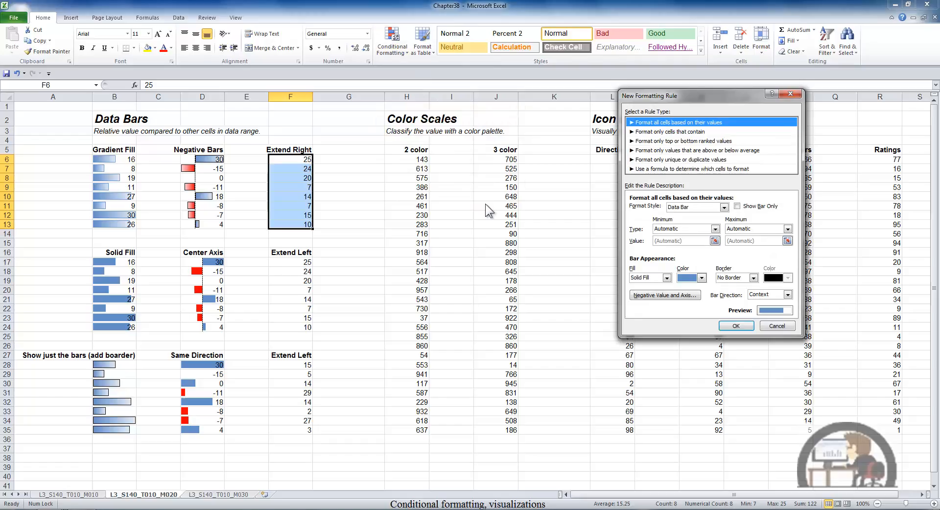
left_click(788, 294)
left_click(780, 311)
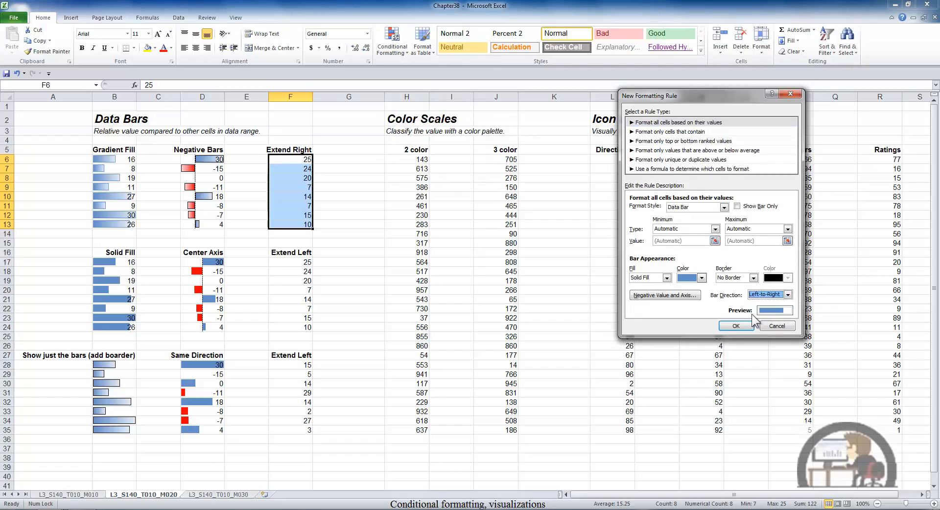
left_click(736, 326)
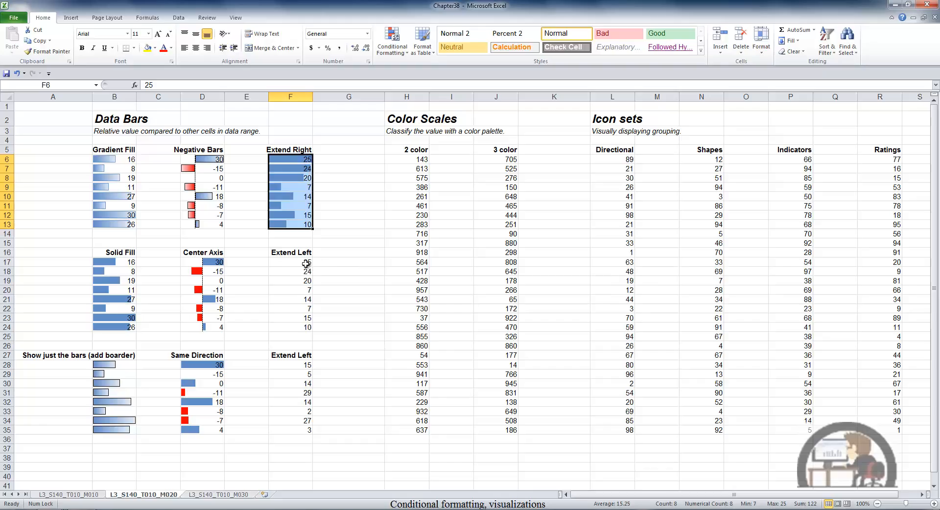
Step: Apply a solid-fill data bar rule to both Extend Left ranges F17:F24 and F28:F35 with bar direction Right-to-Left
left_click_drag(306, 263, 306, 324)
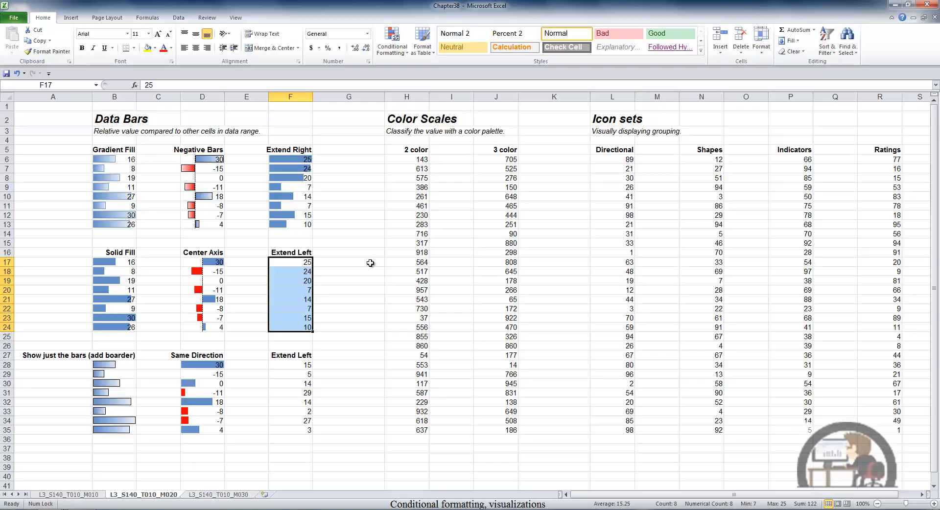
left_click_drag(304, 366, 303, 429)
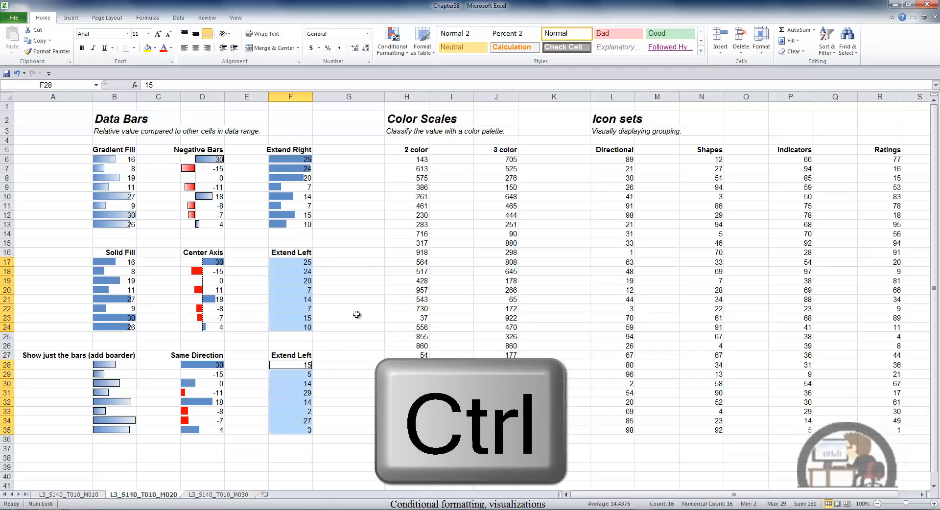
left_click(401, 48)
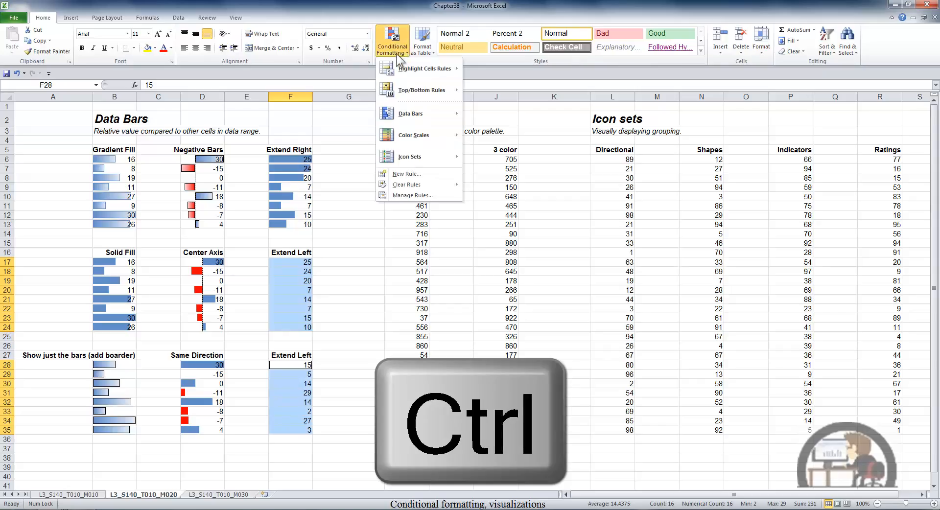
mouse_move(411, 113)
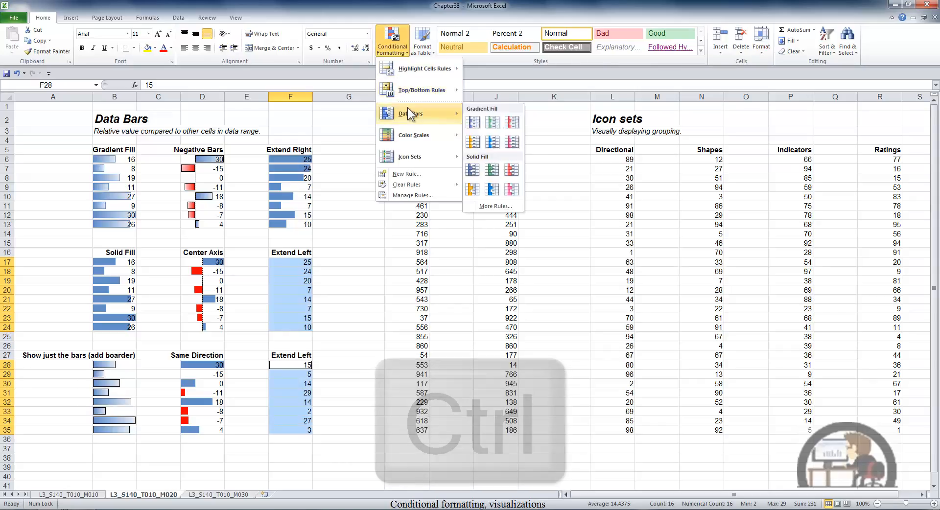
left_click(489, 205)
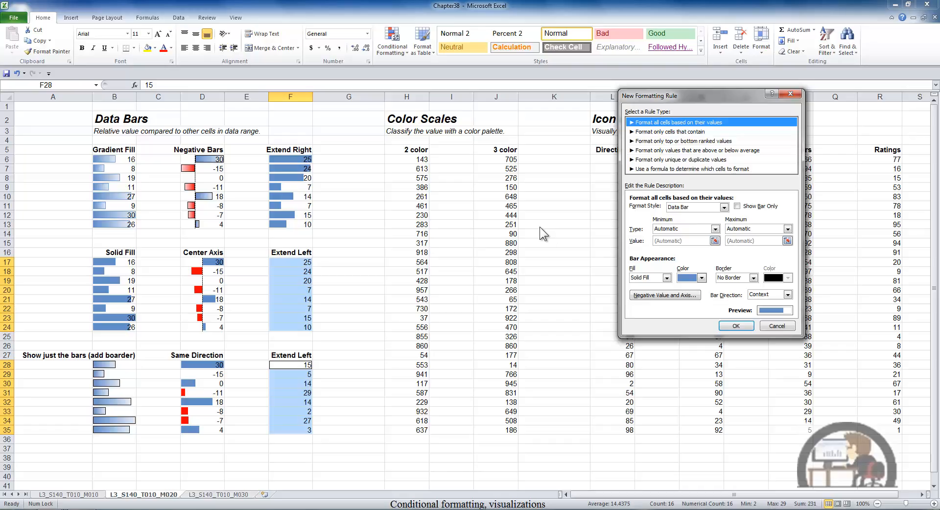
left_click(788, 294)
left_click(771, 319)
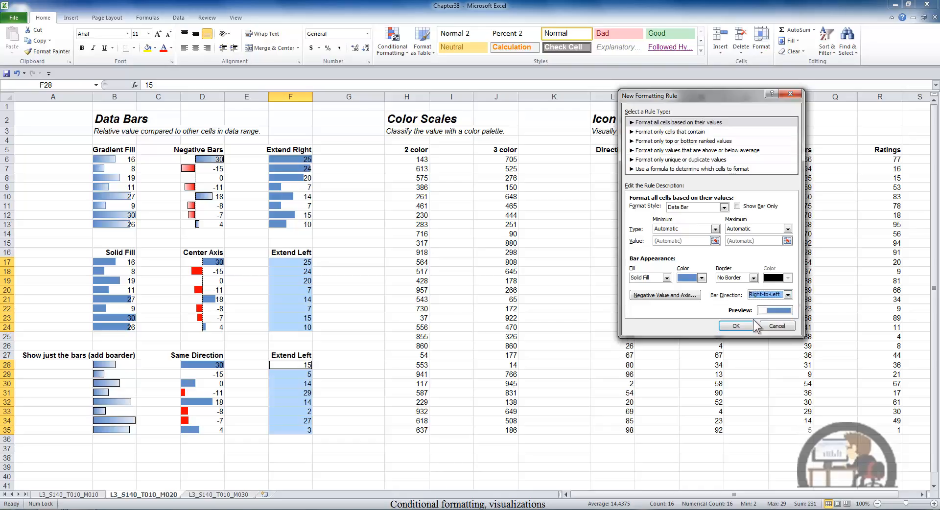
left_click(742, 326)
left_click(371, 266)
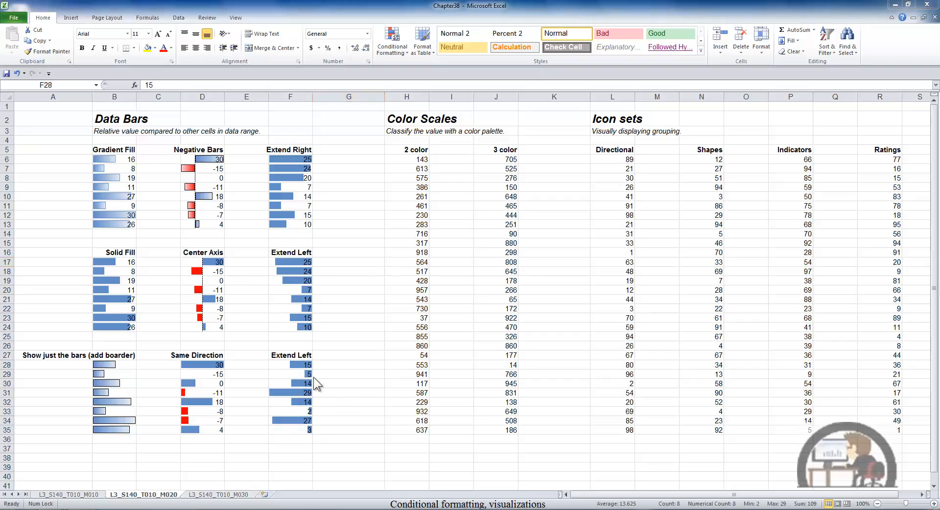
Step: Add a data bar rule to F28:F35 with minimum and maximum of type Formula referencing cells $F$37 and $F$38
left_click_drag(304, 365, 304, 430)
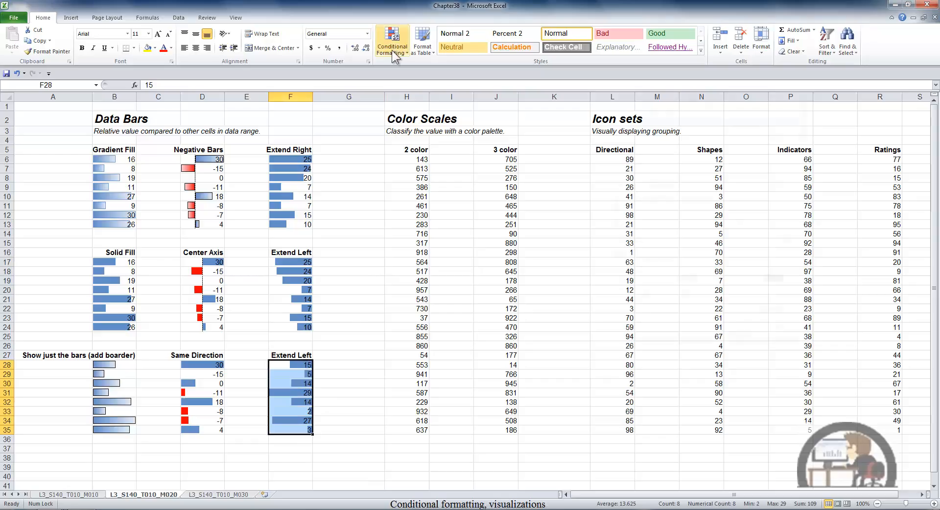
left_click(392, 49)
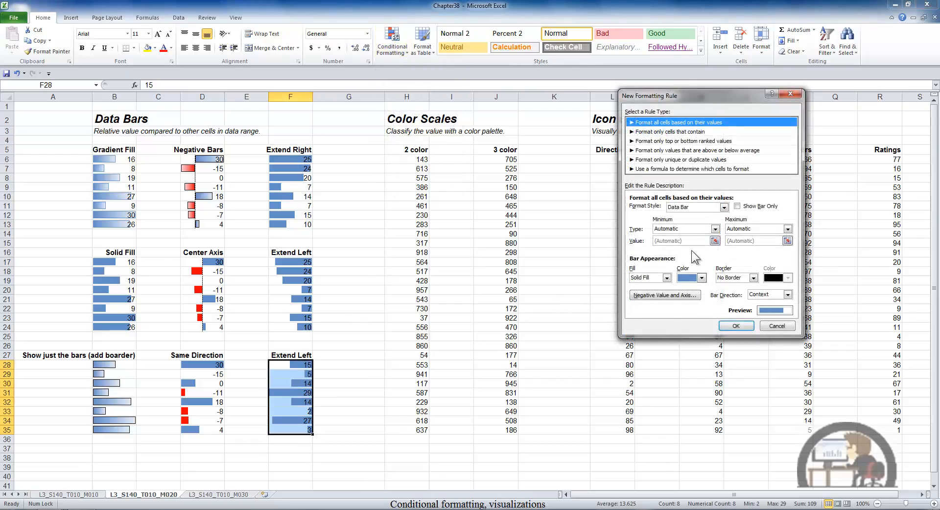
left_click(716, 229)
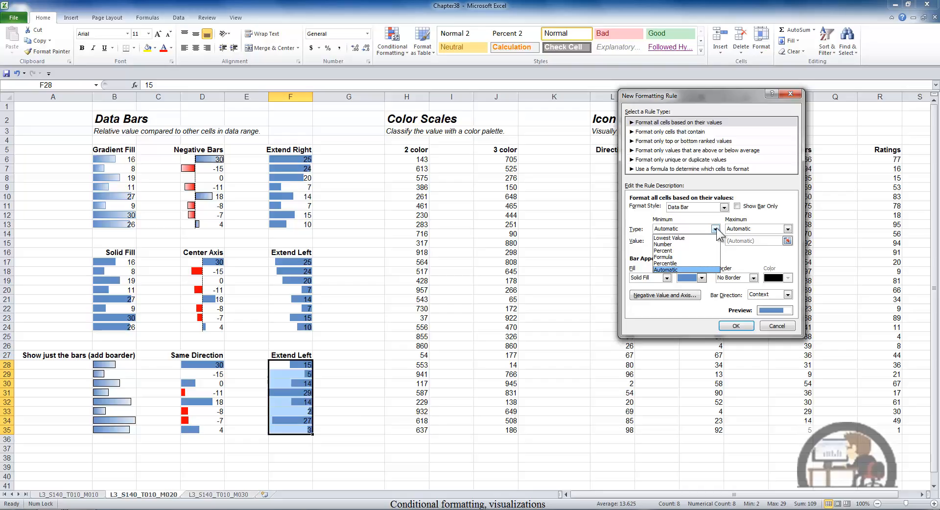
left_click(672, 257)
left_click(678, 240)
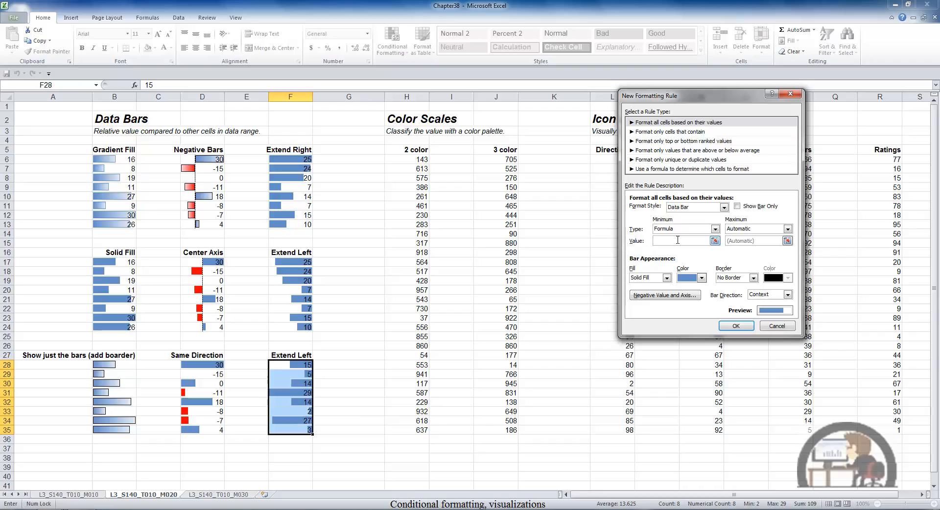
left_click(301, 451)
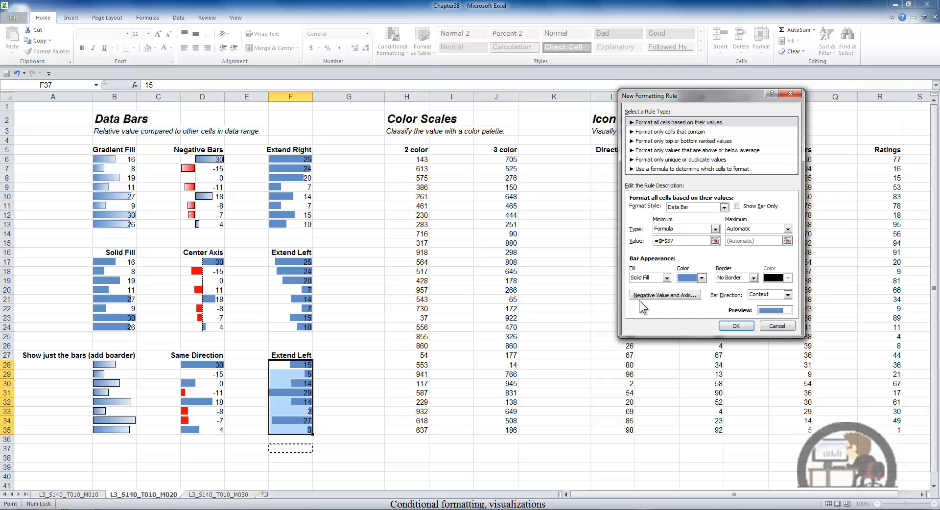
left_click(765, 230)
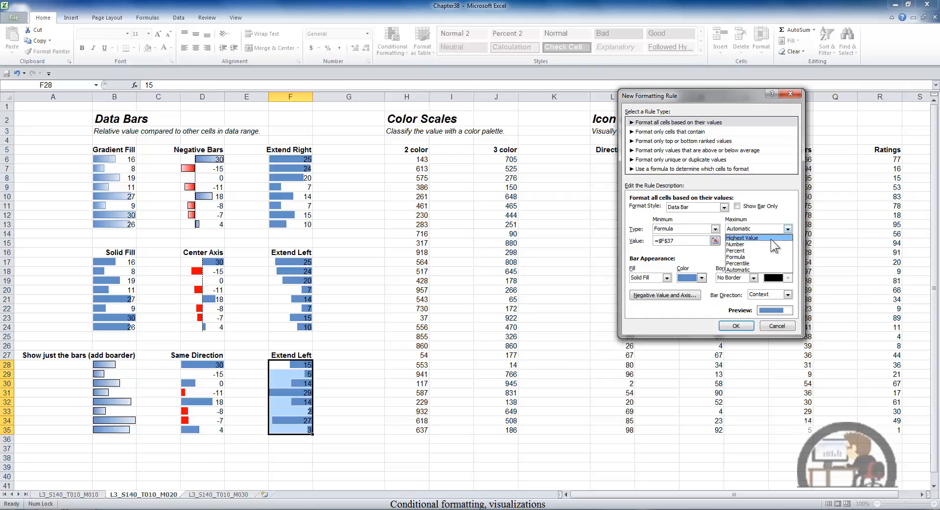
left_click(754, 257)
left_click(743, 240)
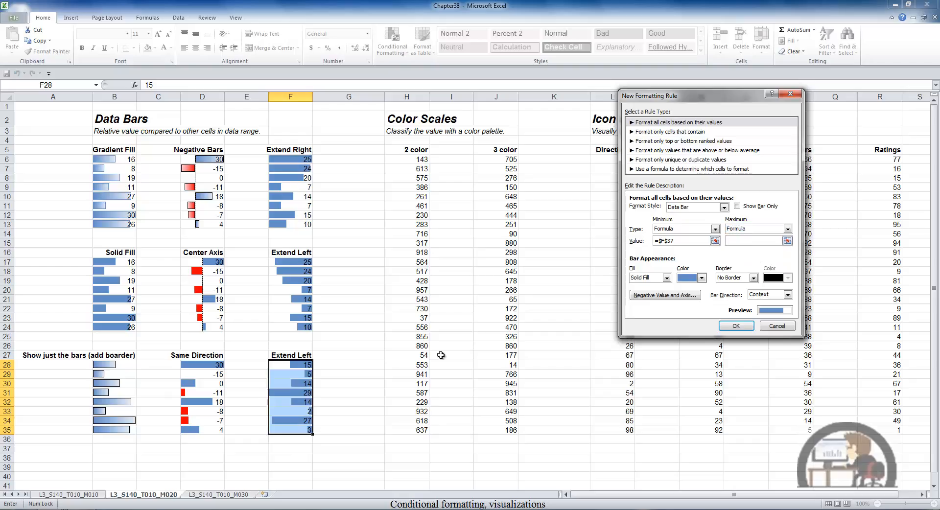
left_click(286, 459)
left_click(736, 326)
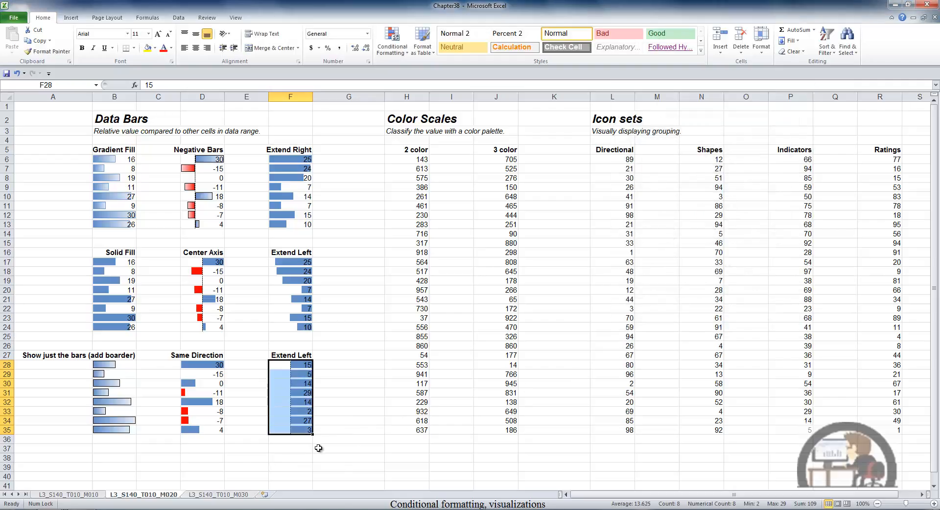
left_click(299, 449)
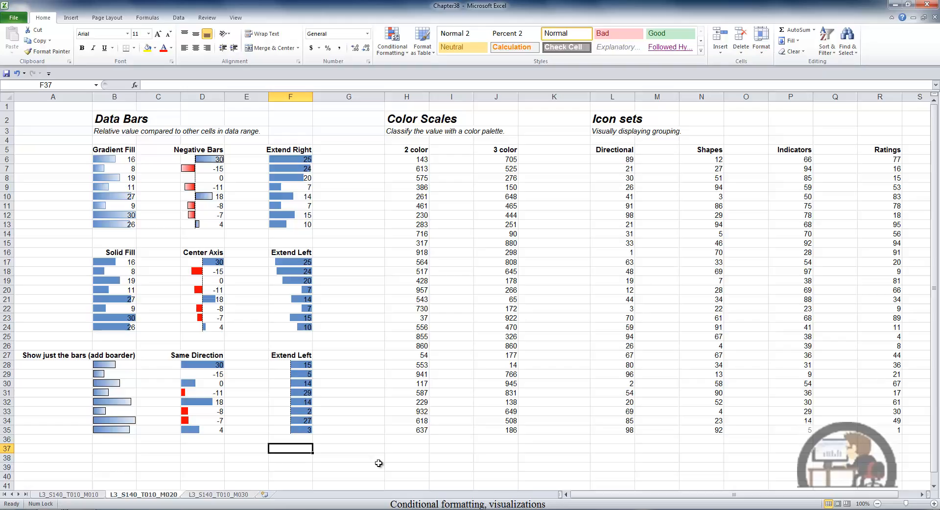
Step: Enter 1 in F37 and 14 in F38 as the data bar minimum and maximum limits
type("1")
key("Return")
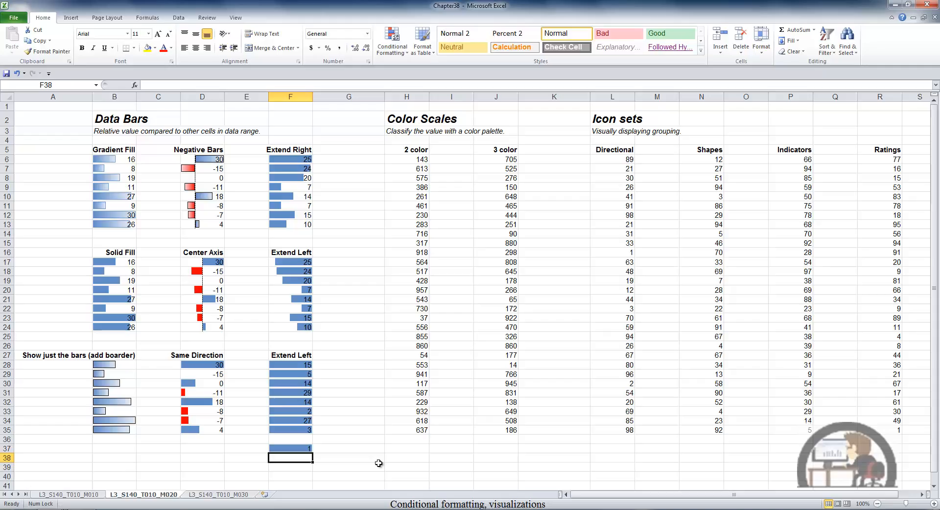
type("14")
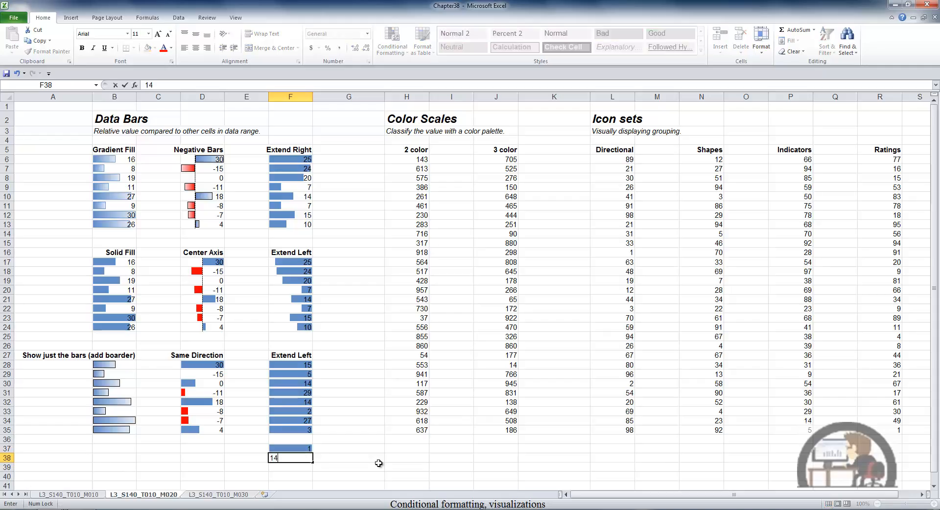
key("Return")
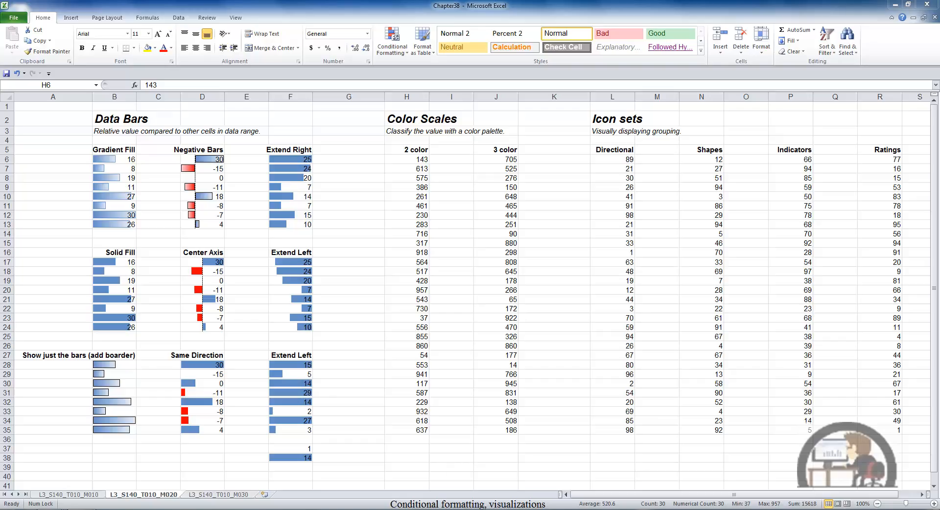
Step: Apply a green-and-white two-color scale to the 2 color values H6:H35
left_click(419, 159)
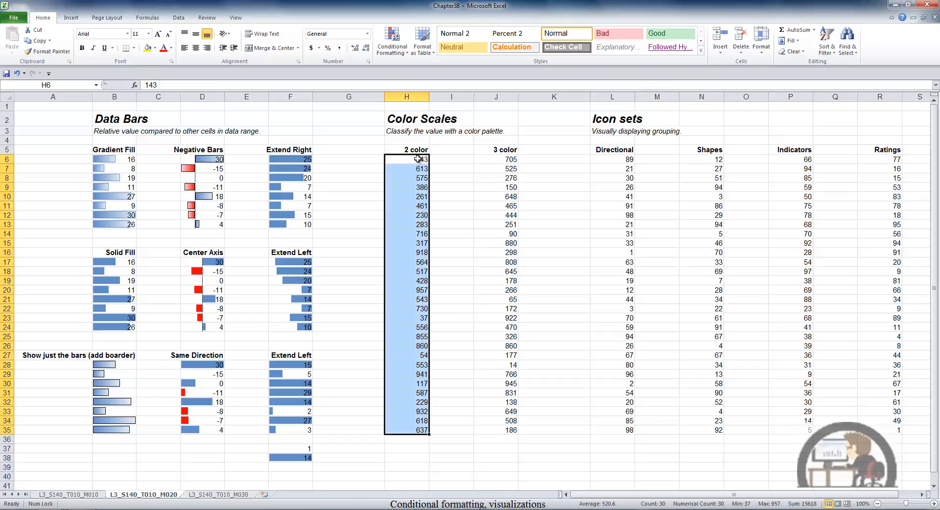
left_click(395, 41)
mouse_move(409, 137)
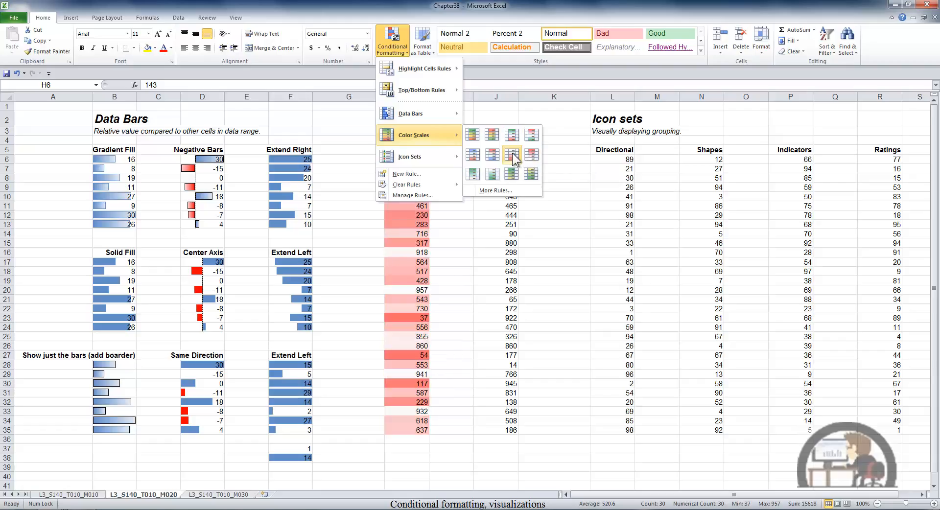
left_click(476, 169)
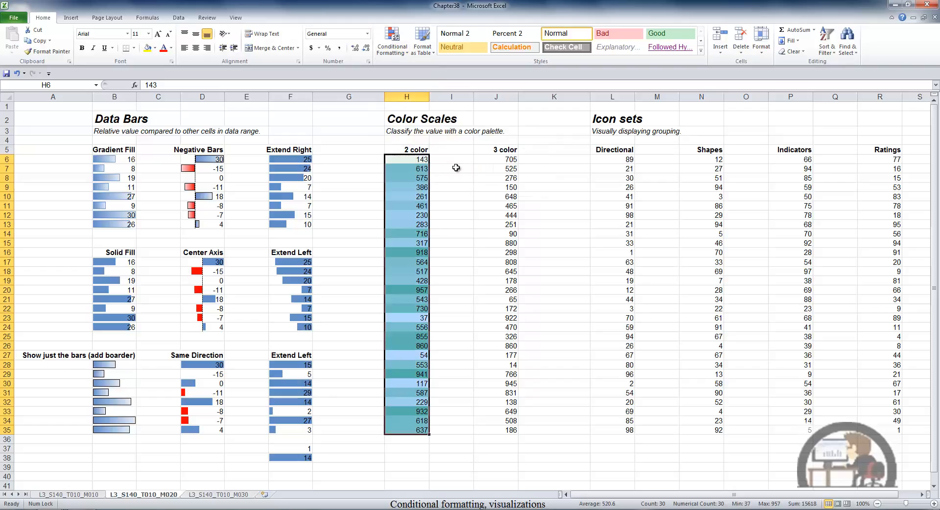
left_click(456, 168)
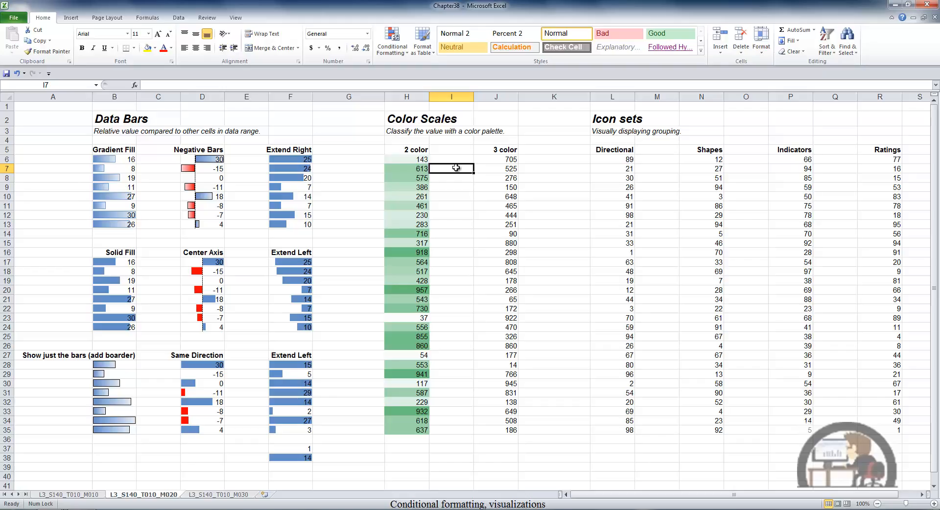
Step: Apply a red-yellow-green three-color scale rule to the 3 color values J6:J35
left_click_drag(500, 159, 514, 430)
left_click(393, 47)
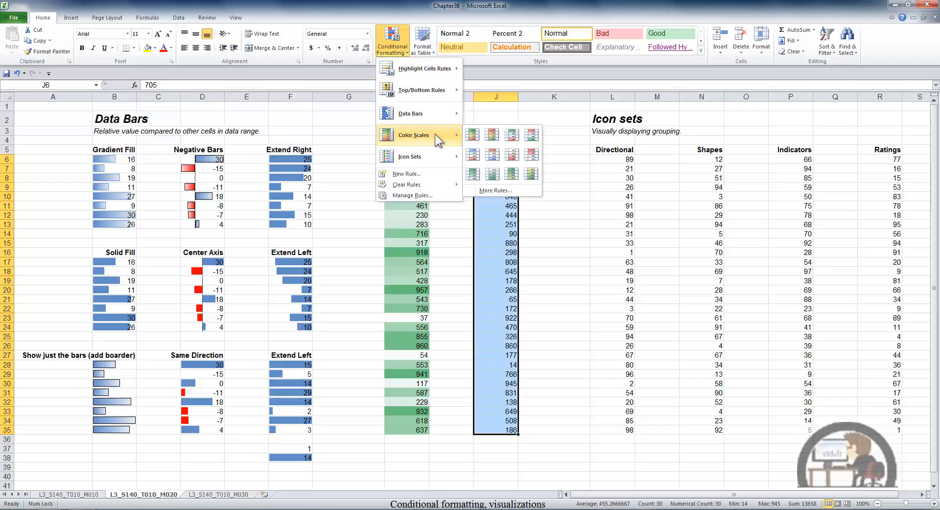
left_click(507, 187)
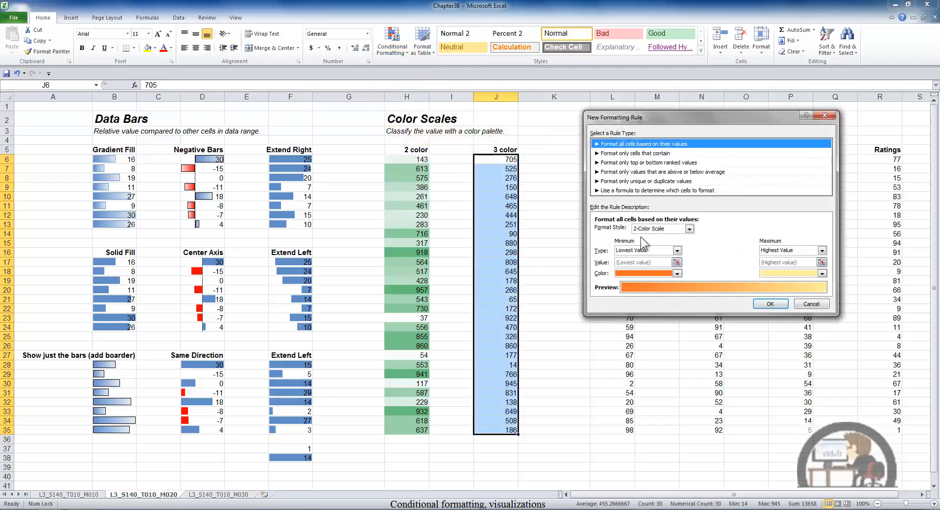
left_click(689, 229)
left_click(675, 244)
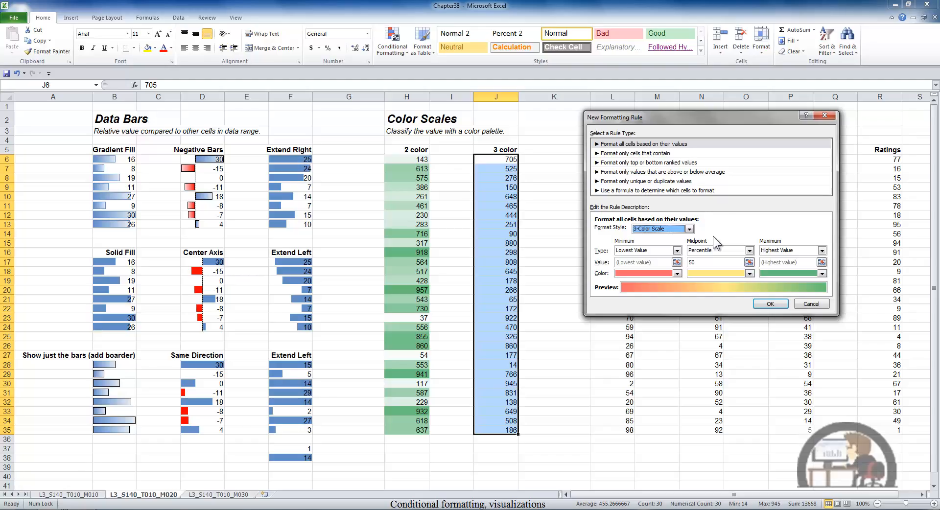
left_click(677, 250)
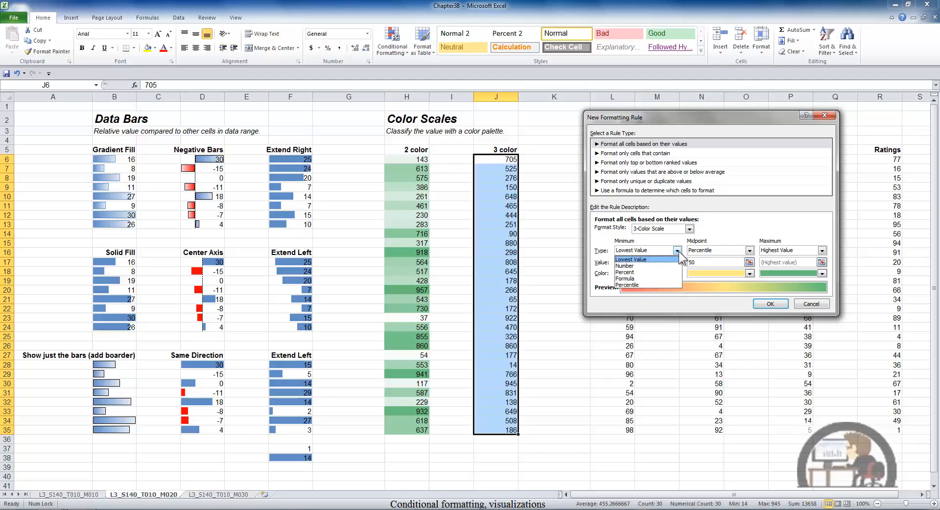
left_click(679, 251)
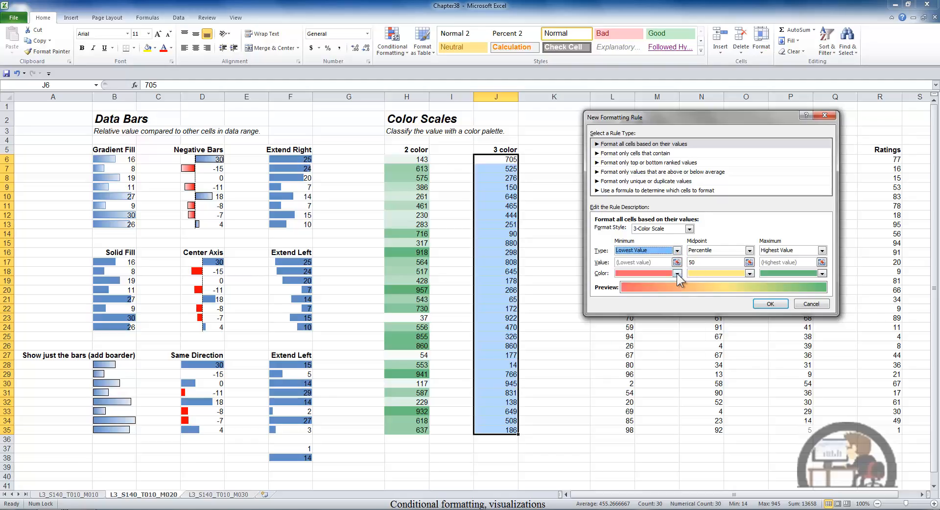
left_click(677, 274)
left_click(677, 273)
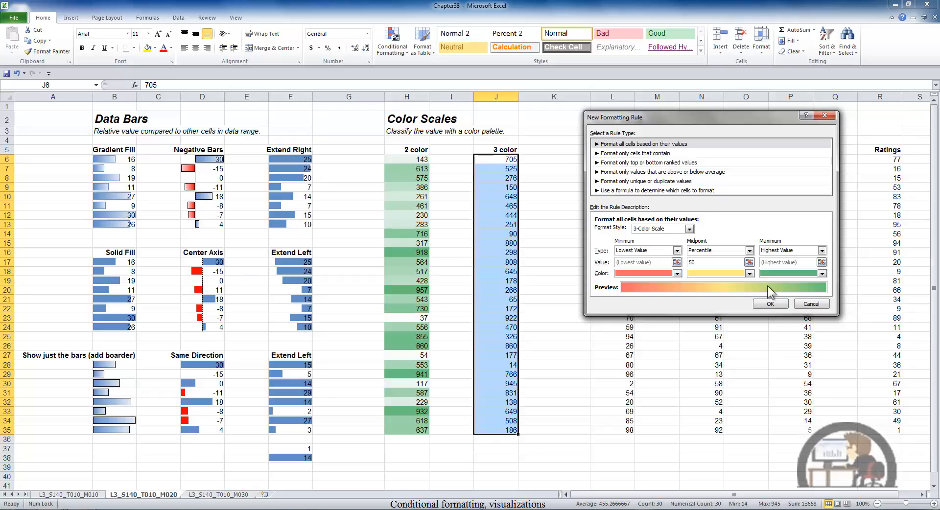
left_click(770, 304)
left_click(584, 242)
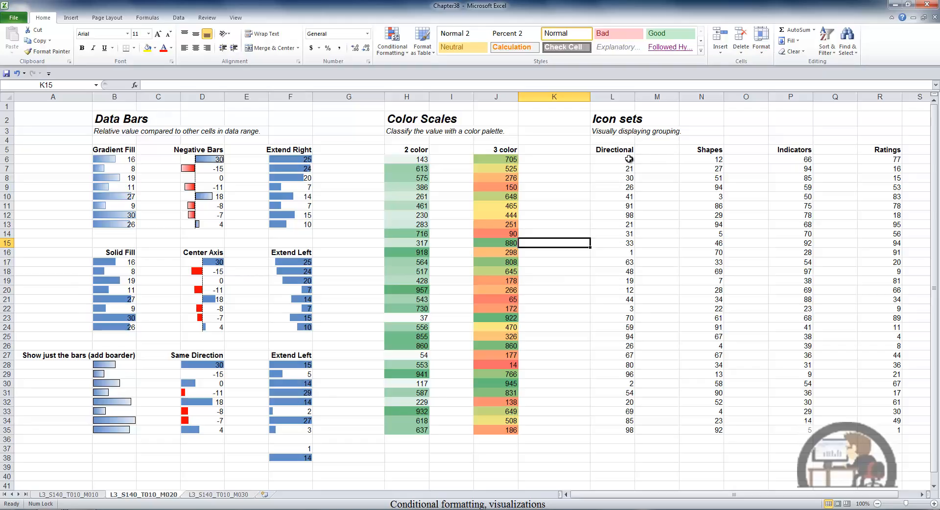
Step: Apply the 3 Arrows (Colored) icon set to the Directional values L6:L35
left_click_drag(631, 160, 628, 430)
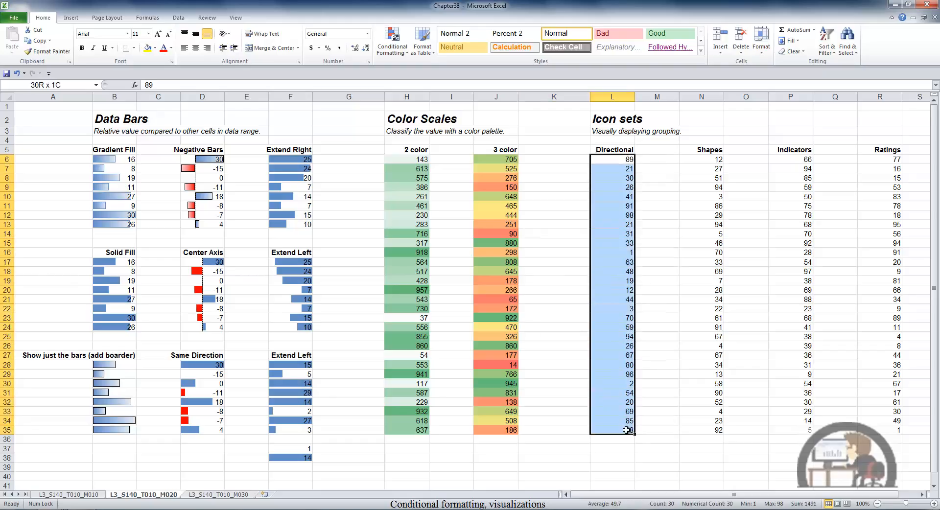
left_click(392, 43)
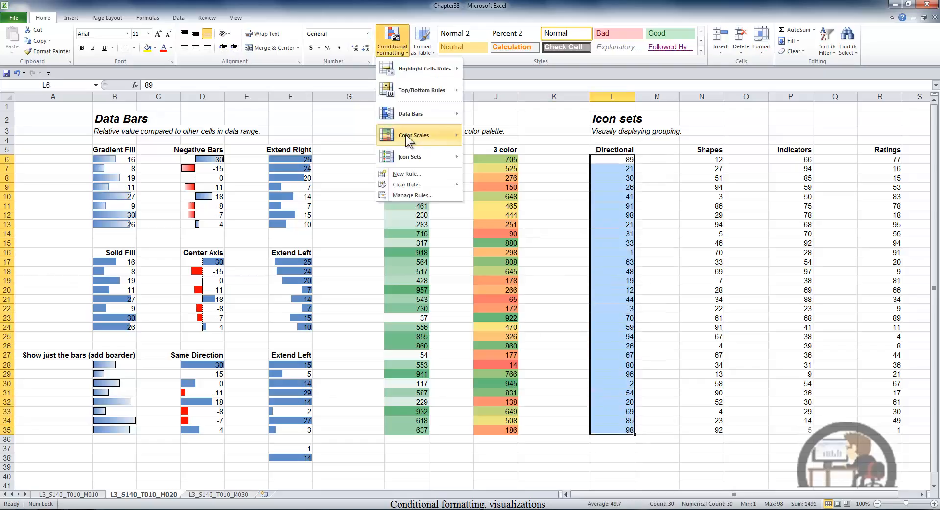
mouse_move(415, 156)
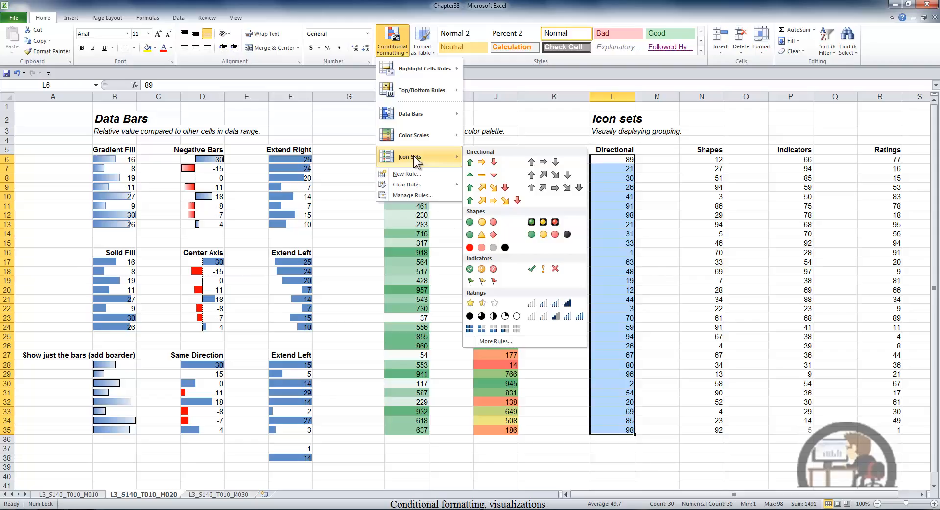
left_click(480, 169)
Step: Apply the three-circle traffic light shapes icon set to the Shapes values N6:N35
left_click_drag(705, 159, 706, 423)
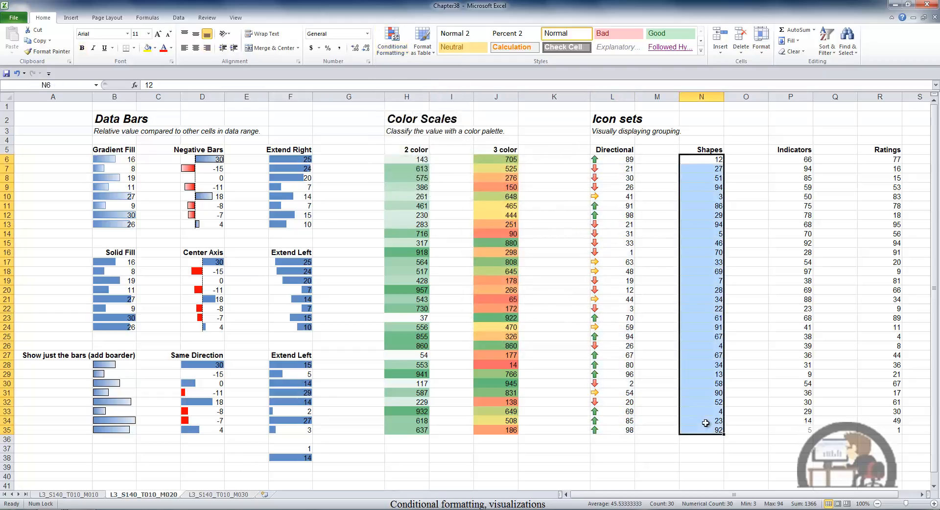
left_click(399, 49)
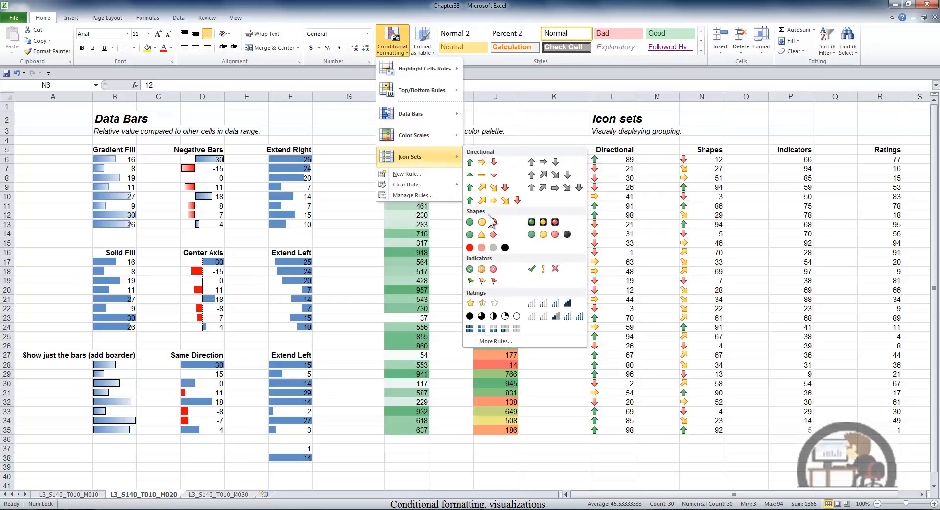
left_click(470, 222)
Step: Apply the circled check, exclamation and cross indicators icon set to the Indicators values P6:P35
left_click_drag(791, 161, 798, 430)
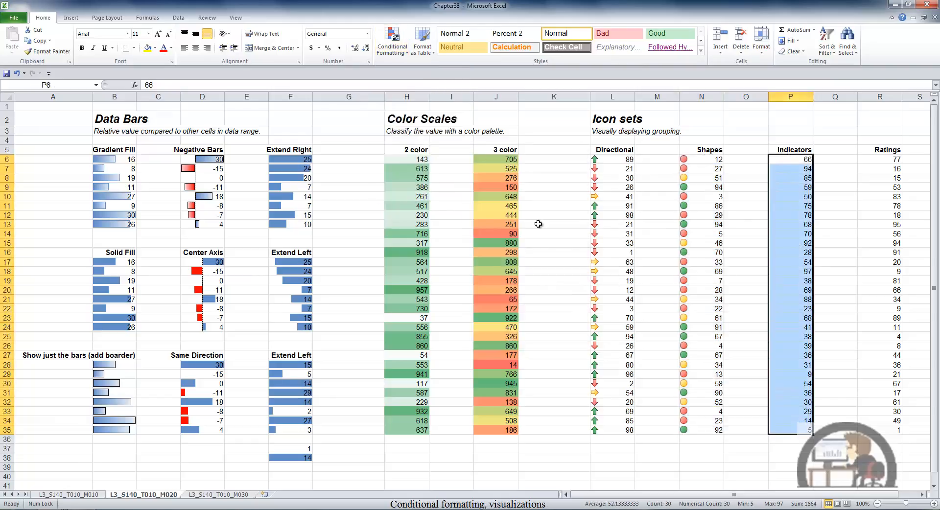
left_click(394, 46)
mouse_move(420, 154)
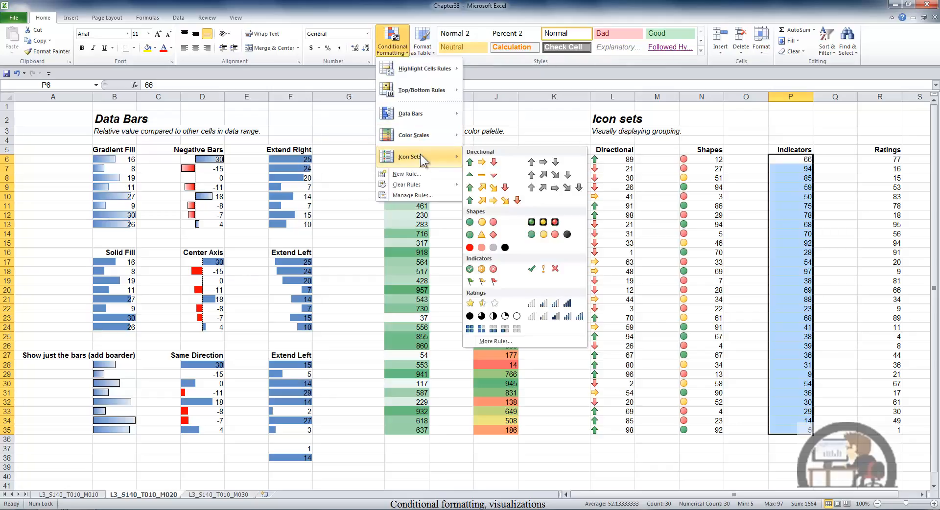
left_click(481, 269)
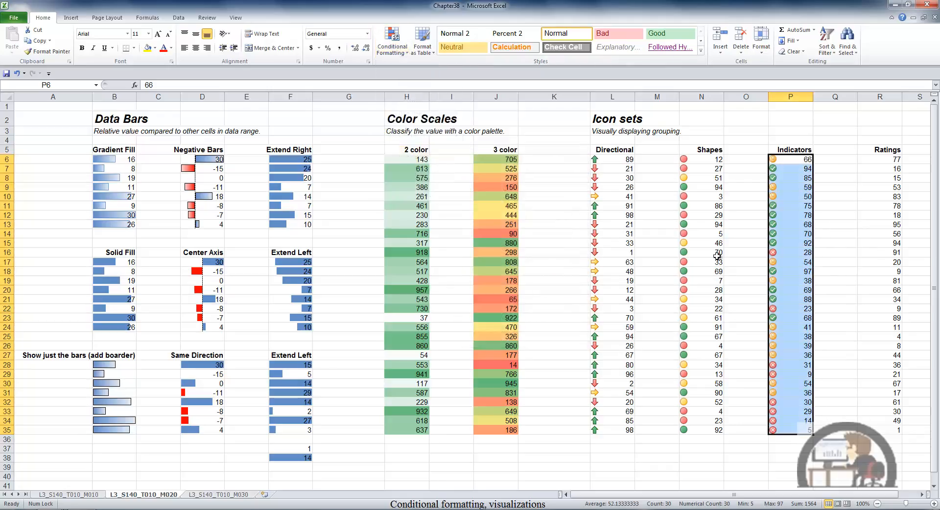
Step: Apply the 5 Quarters ratings icon set to the Ratings values R6:R35
left_click_drag(874, 162, 893, 430)
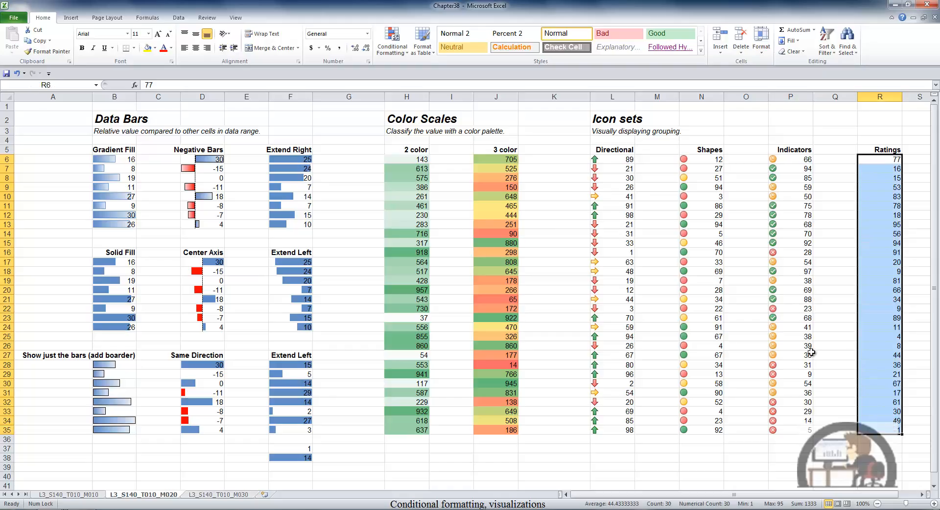
left_click(397, 46)
mouse_move(417, 157)
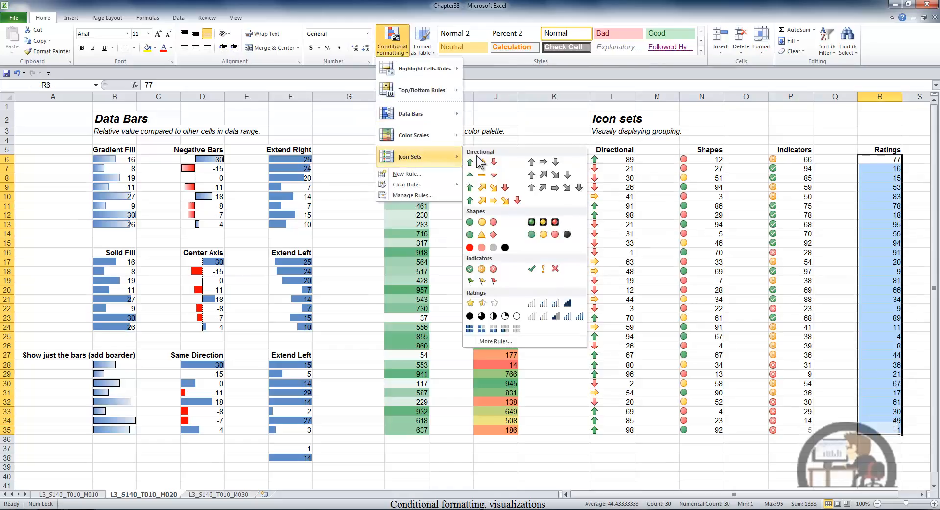
left_click(503, 319)
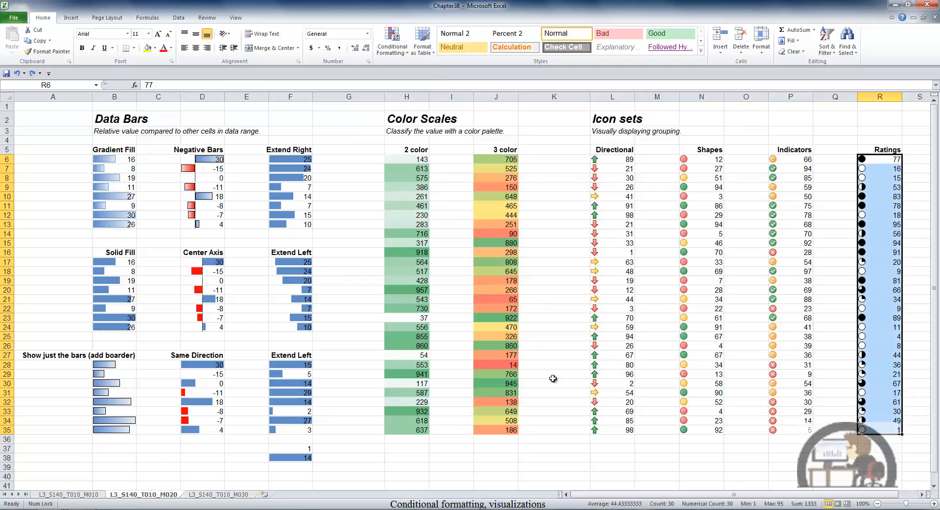
Step: Add an icon set rule to R6:R35 using the 5 Quarters icon style with Show Icon Only enabled
left_click(397, 40)
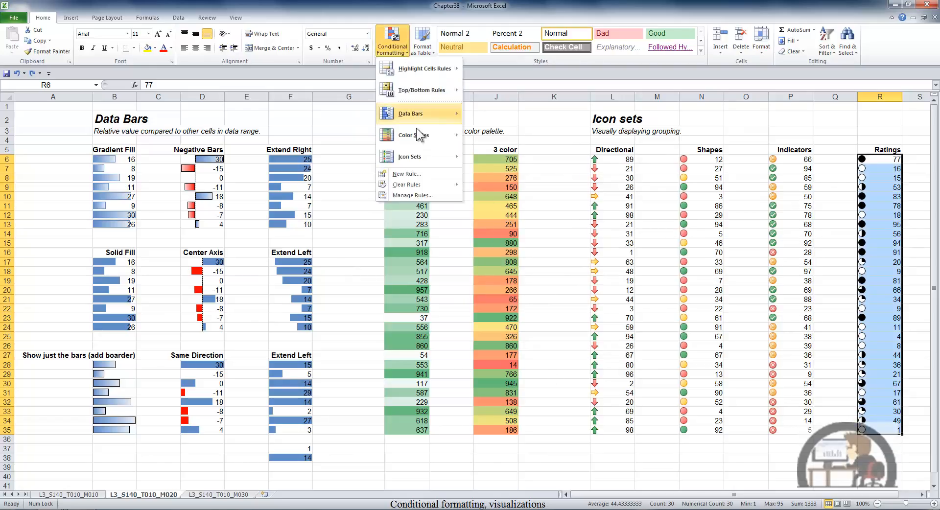
mouse_move(411, 149)
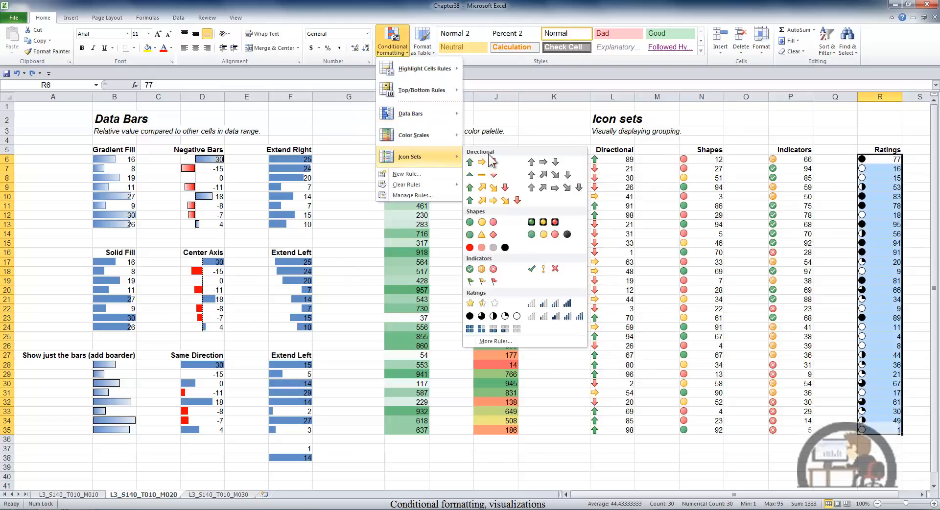
left_click(491, 341)
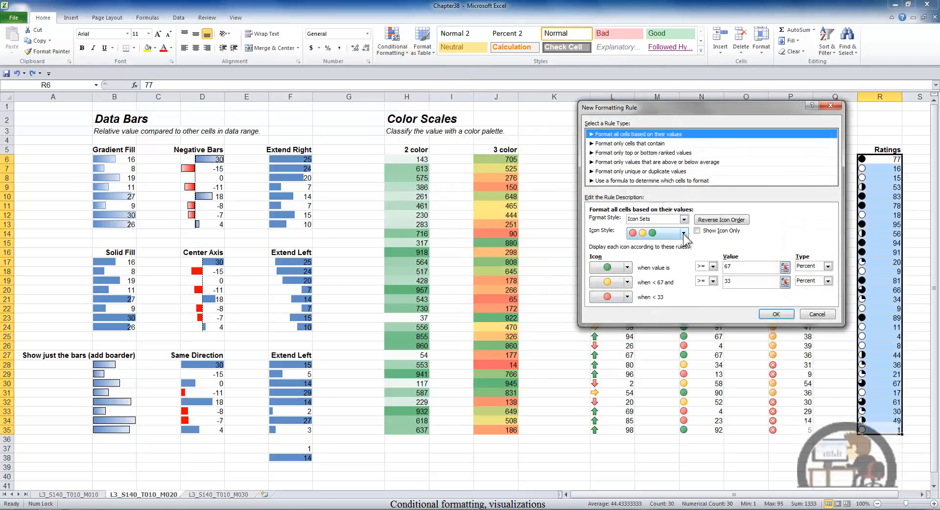
left_click(684, 233)
left_click_drag(686, 264, 688, 296)
left_click(674, 303)
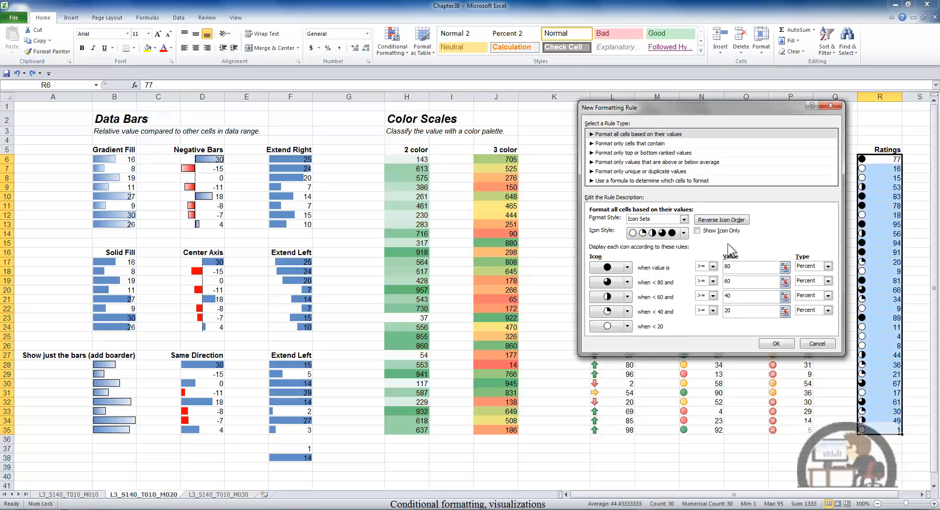
left_click(700, 237)
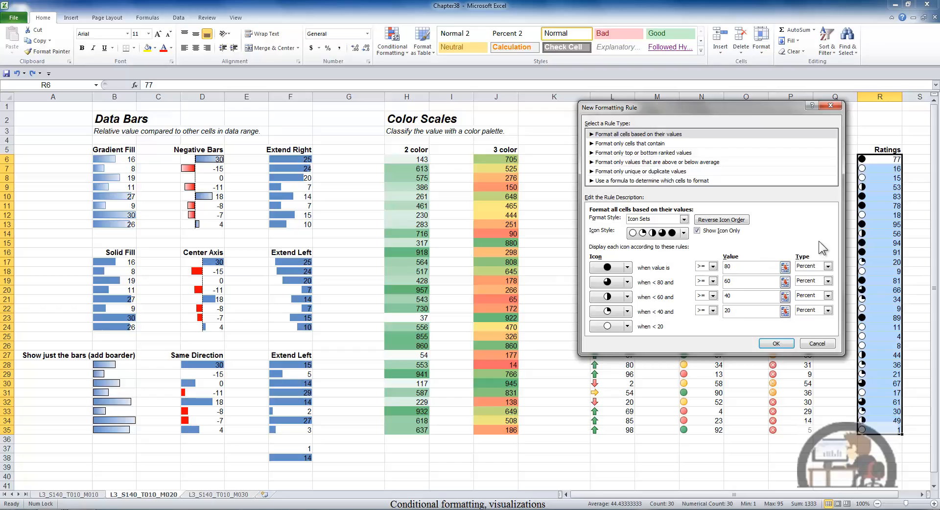
left_click(827, 267)
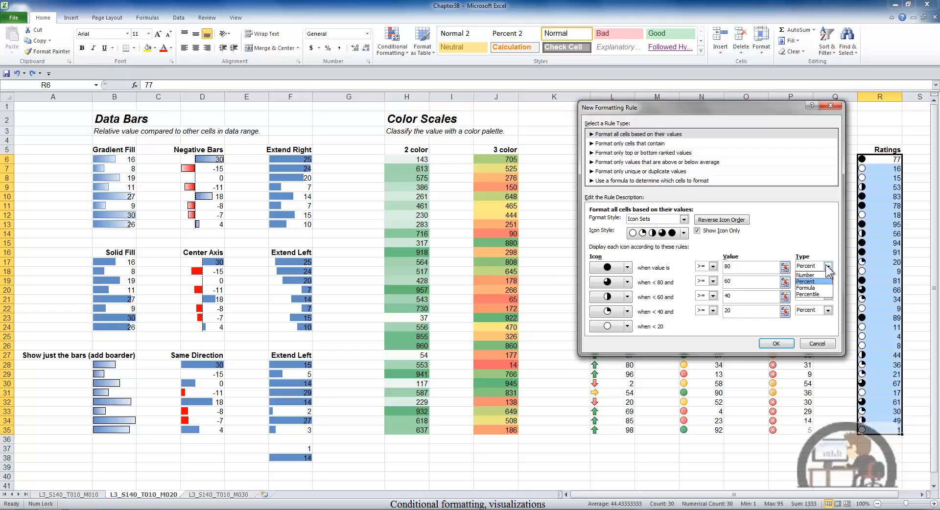
left_click(813, 282)
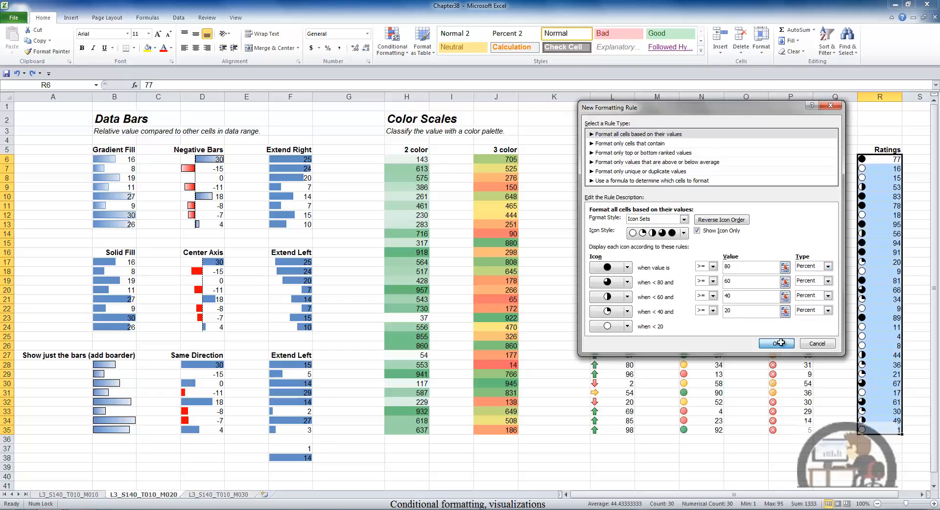
left_click(780, 343)
left_click(780, 343)
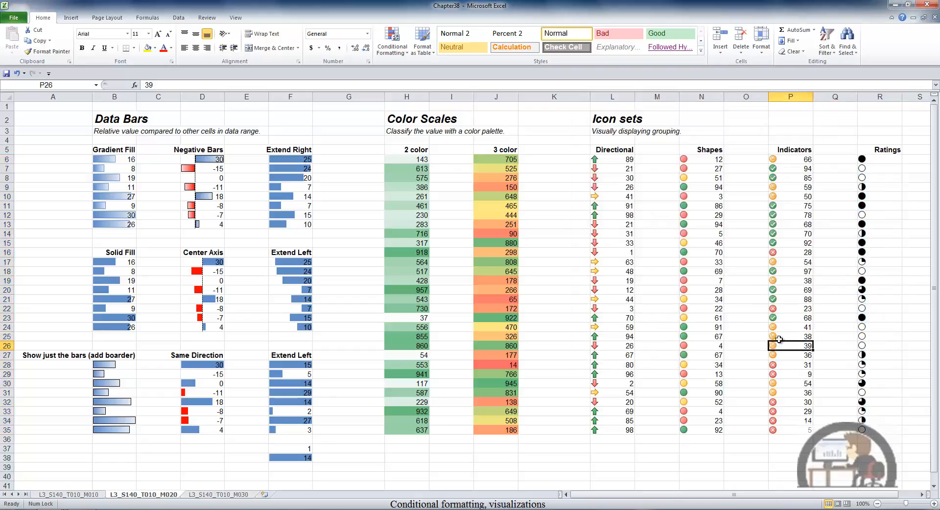